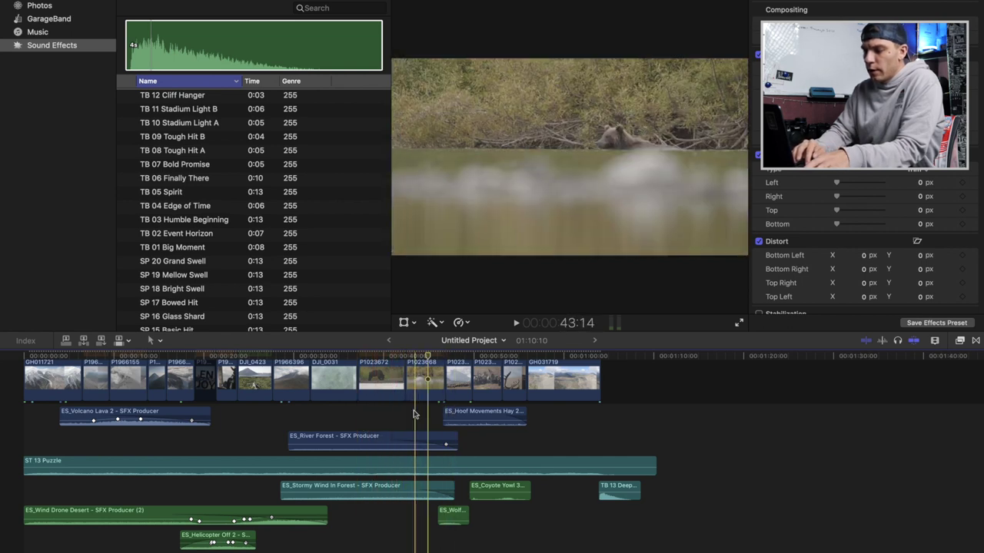
key(space)
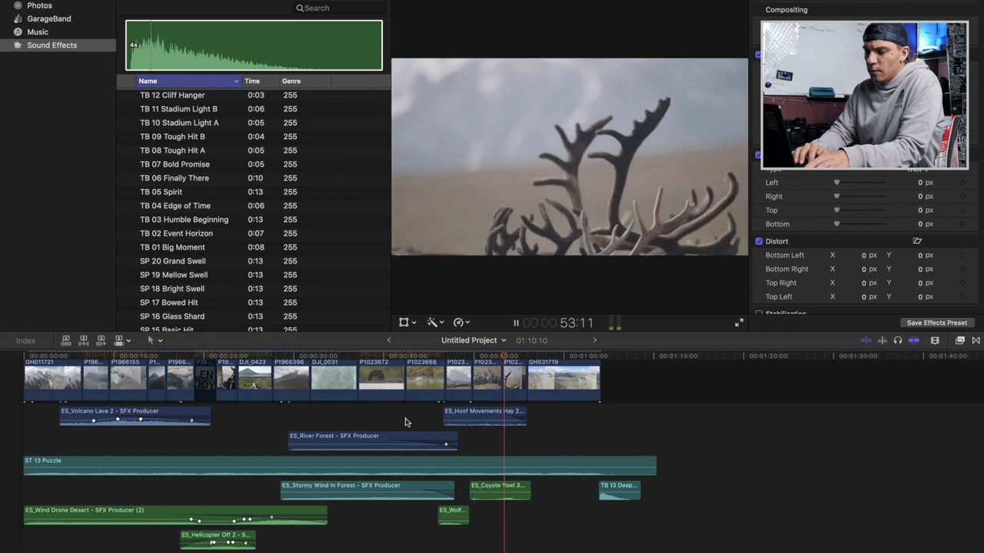
key(space)
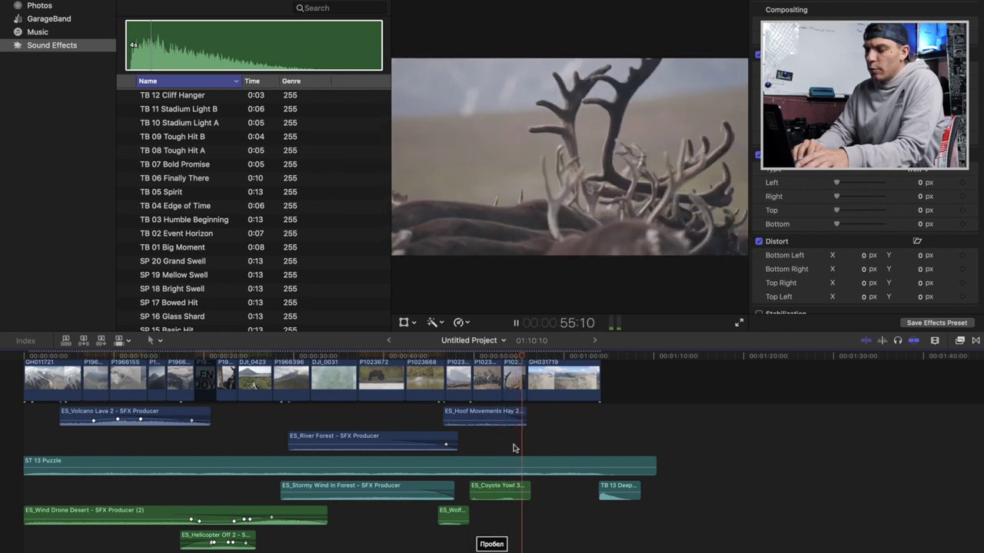
click(518, 443)
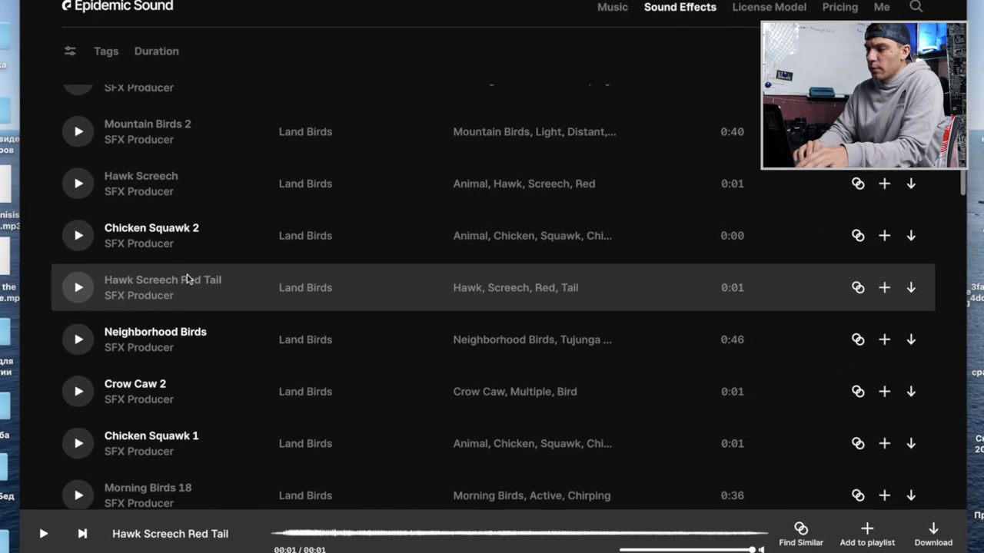
Step: Preview Hawk Screech Red Tail and Hawk Screech alternately, finishing on Hawk Screech Red Tail
scroll(219, 279, up, 1)
scroll(179, 279, down, 2)
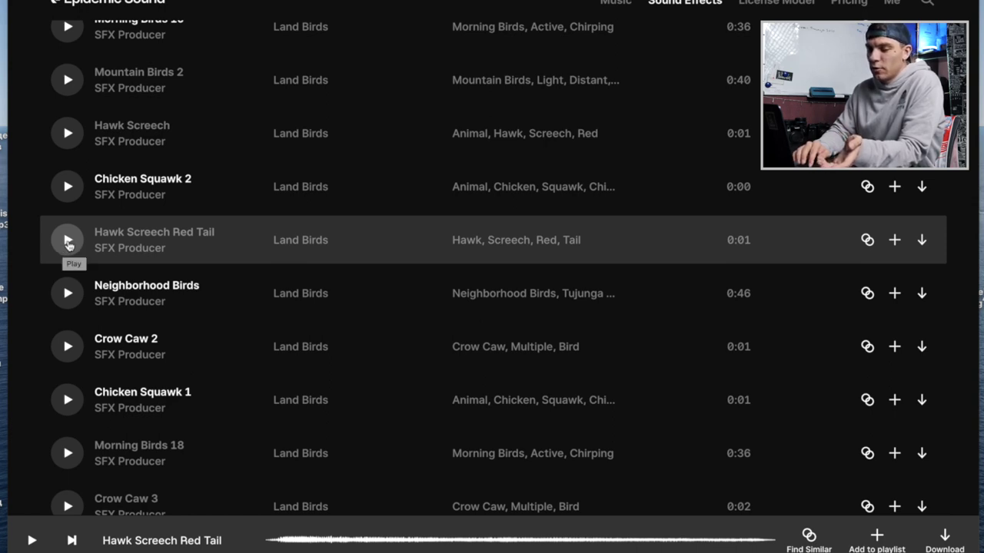
click(68, 241)
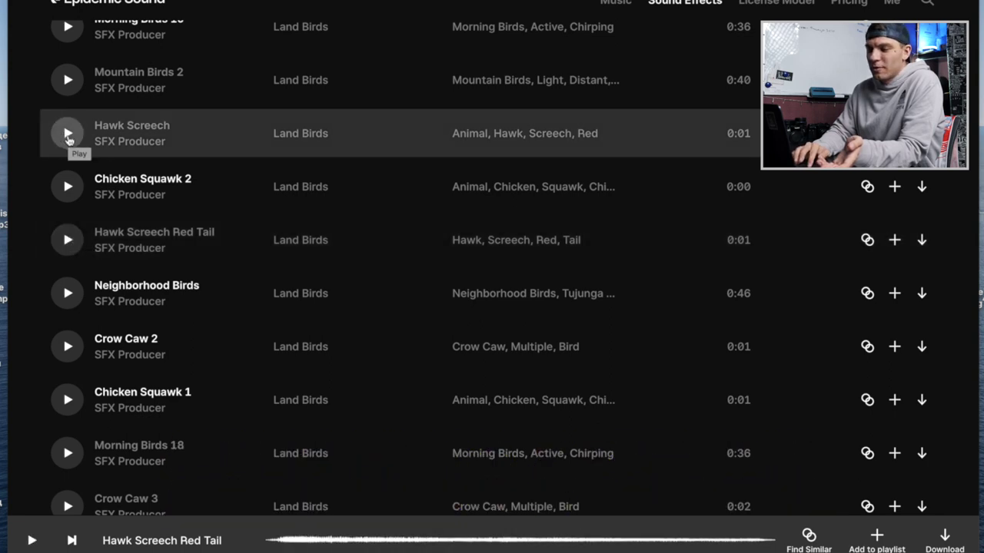
click(68, 134)
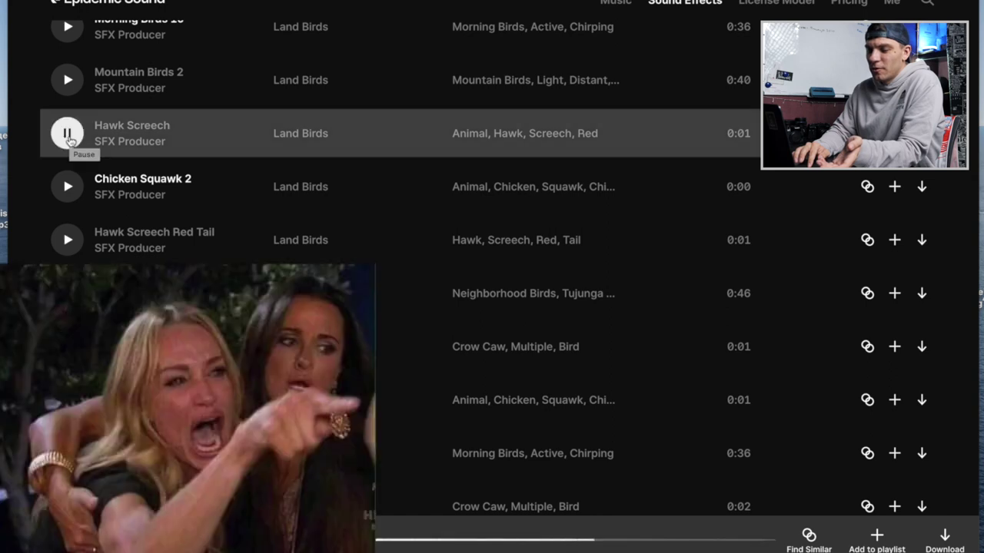
click(75, 243)
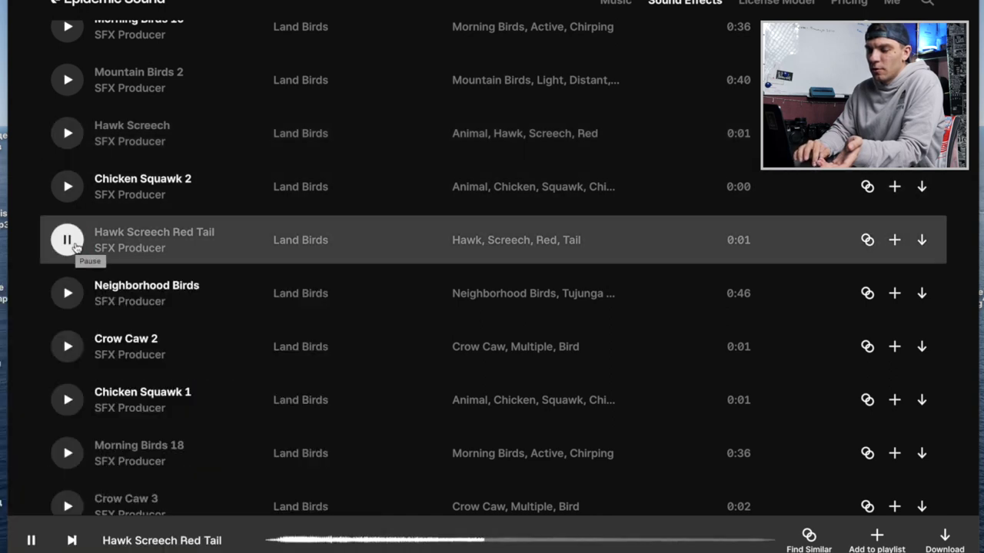
click(68, 134)
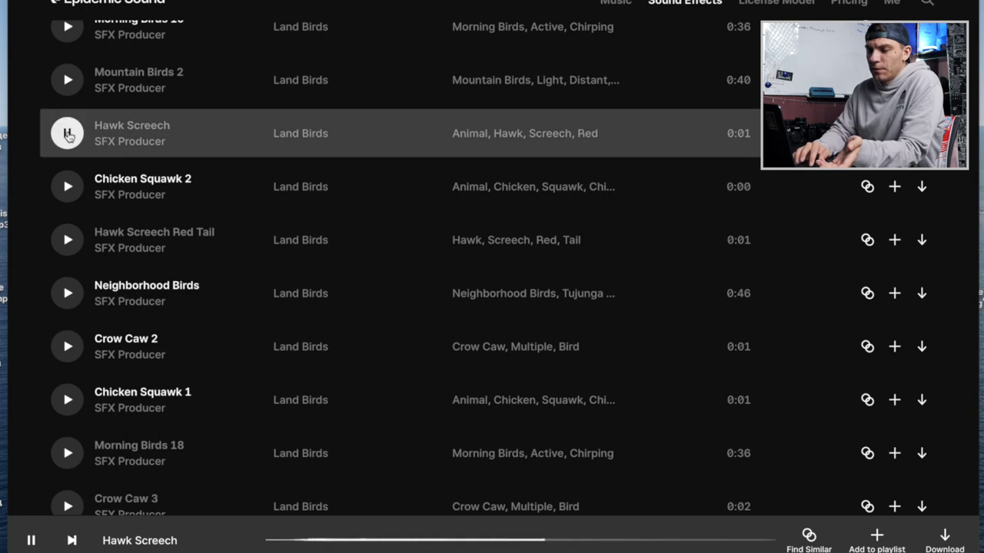
click(68, 241)
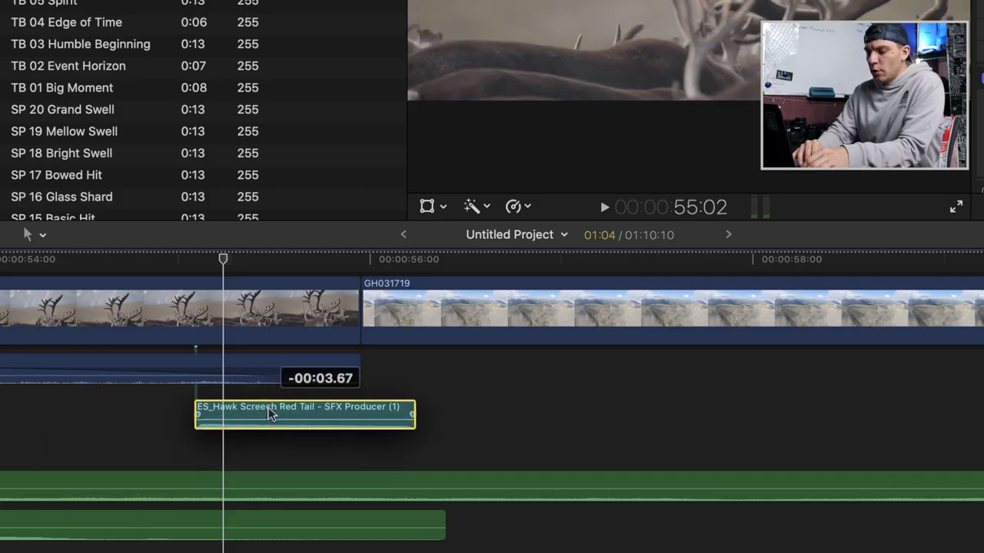
Step: Nudge the Hawk Screech Red Tail clip slightly later and lower its volume to -8 dB
drag(265, 415, 279, 415)
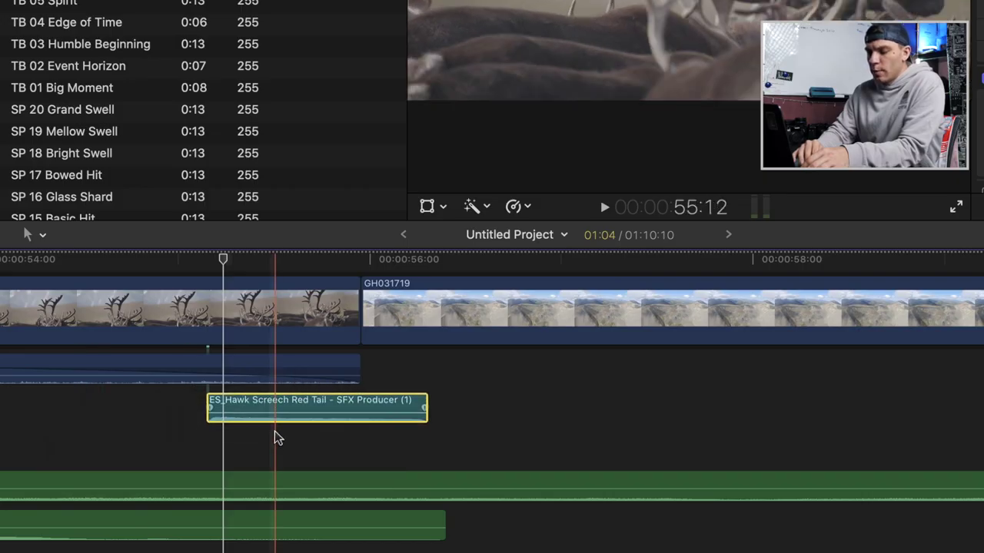
key(space)
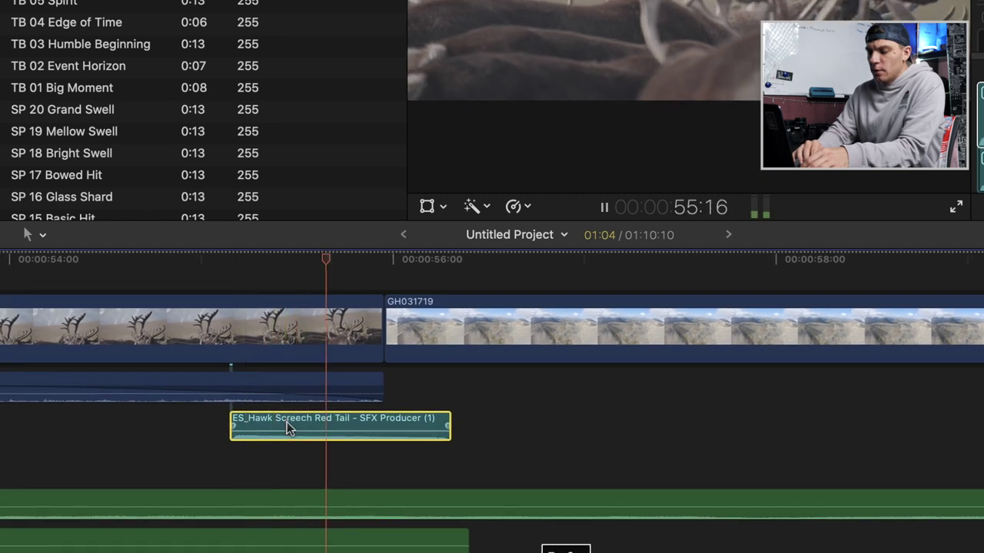
drag(289, 428, 335, 439)
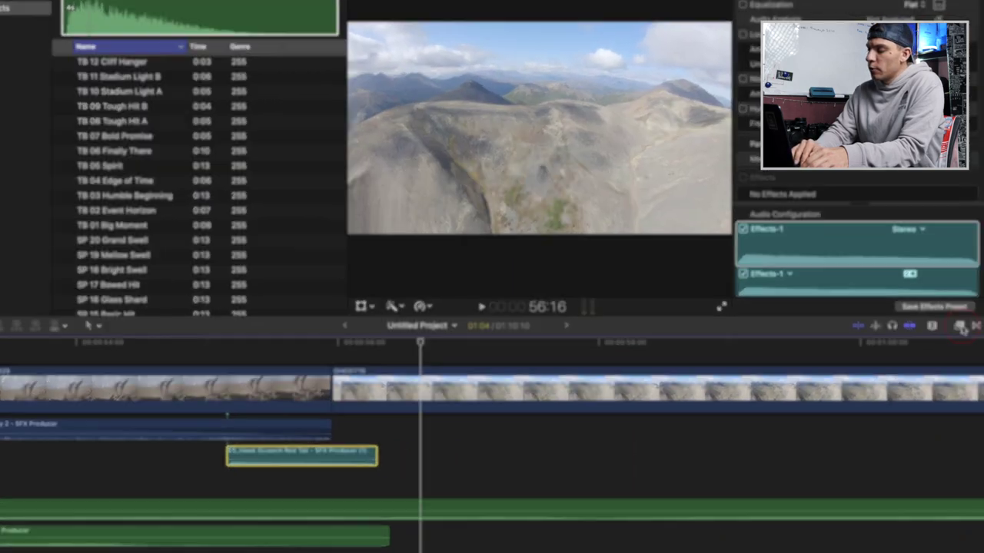
Step: Show all audio effects in the Effects browser and clear the search text
click(961, 326)
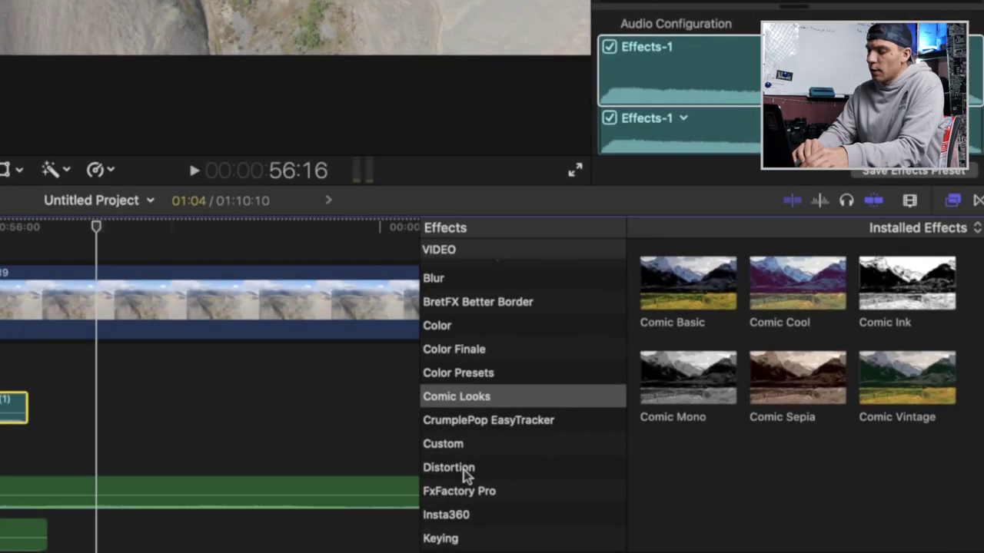
scroll(463, 469, down, 10)
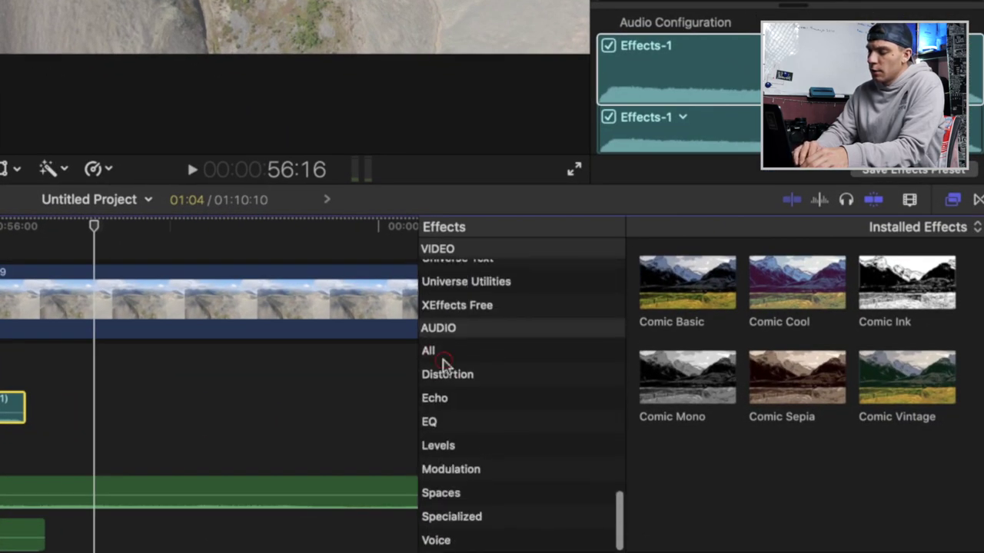
click(519, 354)
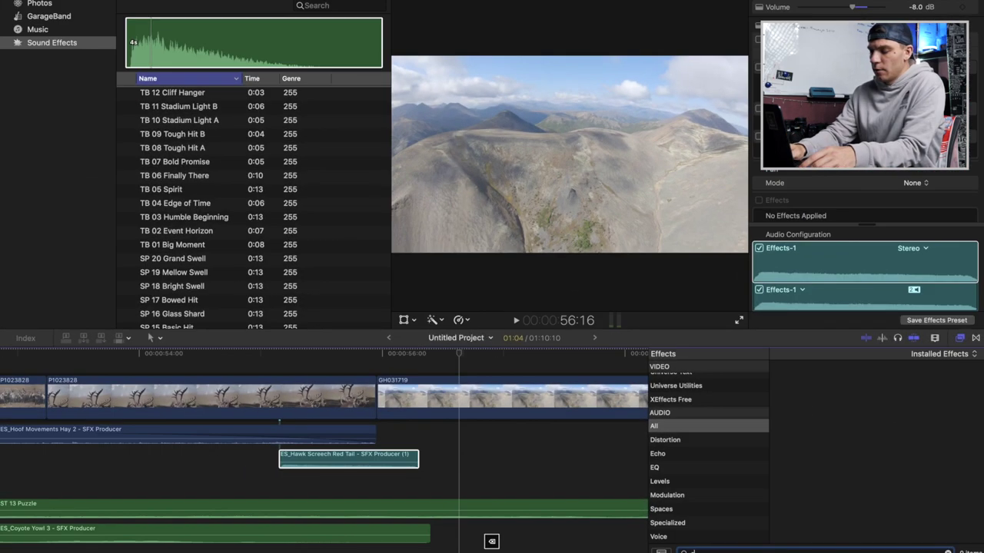
key(BackSpace)
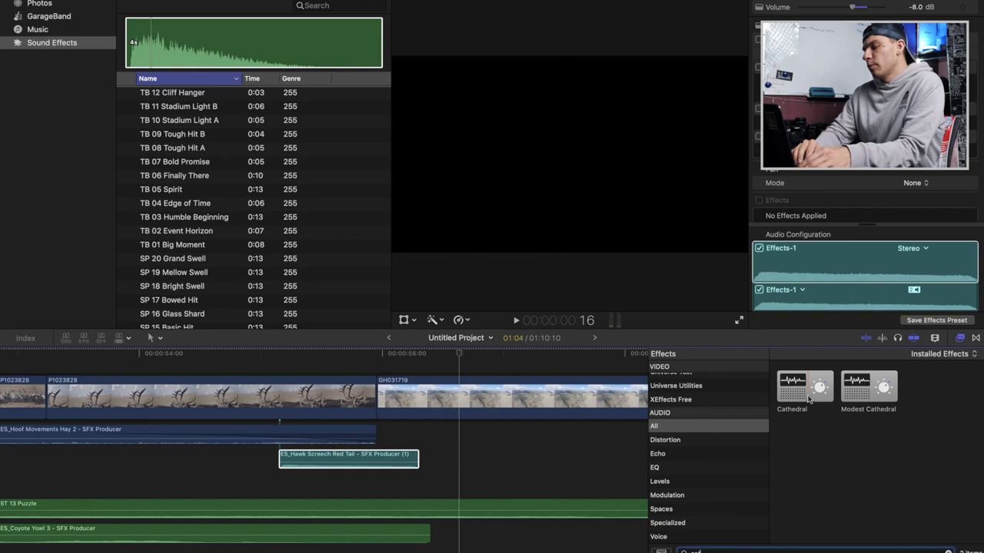
Step: Apply Cathedral reverb to the Hawk Screech clip and disable the ST 13 Puzzle music clip
drag(805, 389, 312, 460)
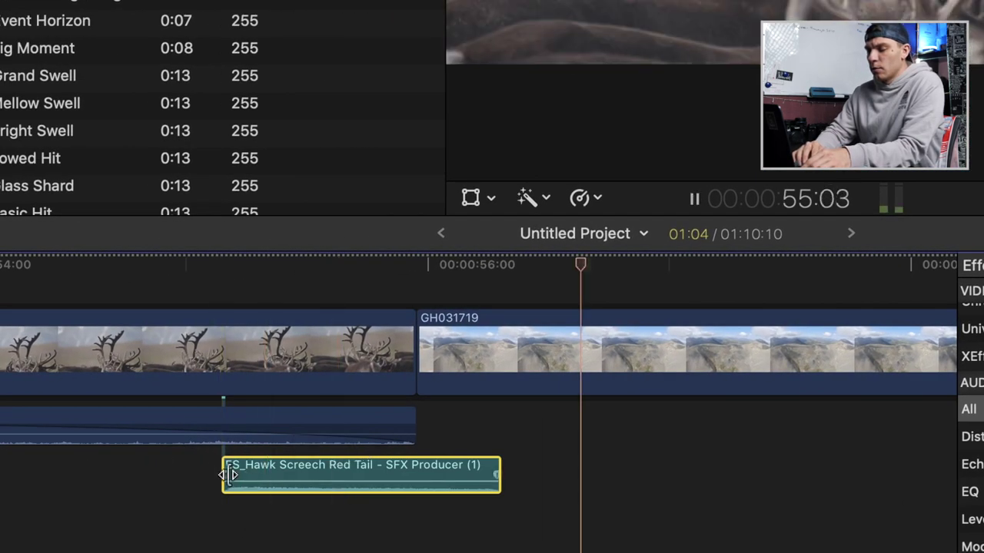
key(space)
key(space)
key(space)
key(v)
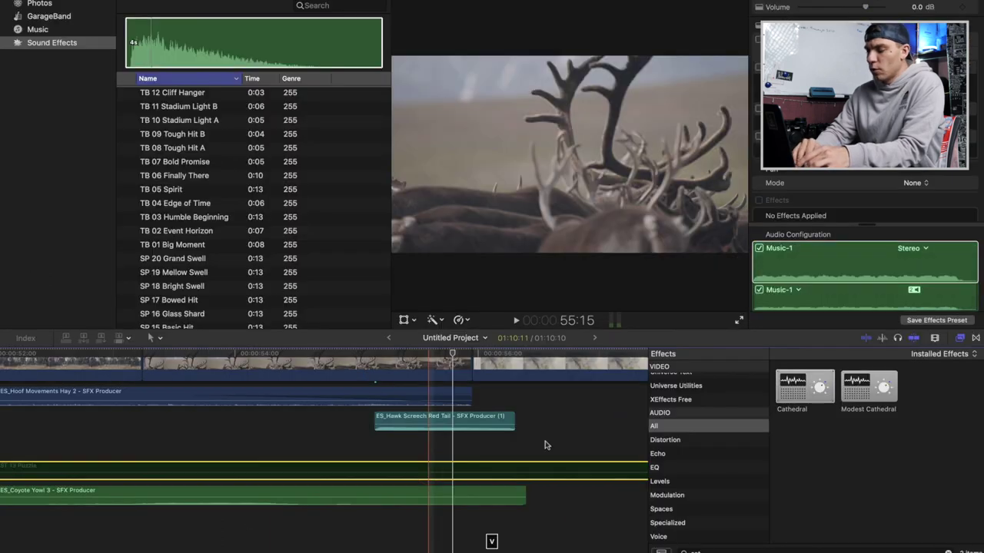
key(space)
key(space)
key(space)
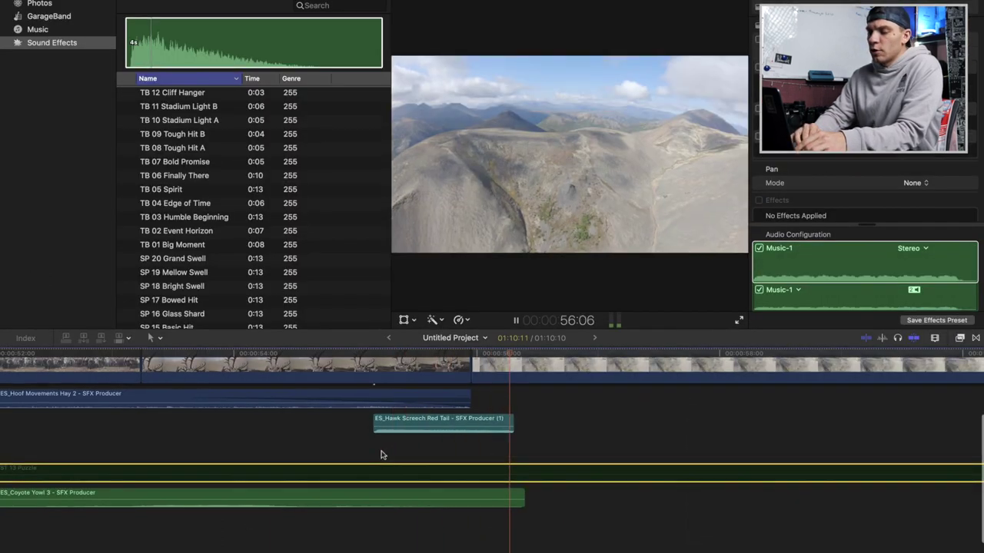
key(space)
Step: Select the Hawk Screech clip and listen to its Cathedral reverb
scroll(418, 462, down, 2)
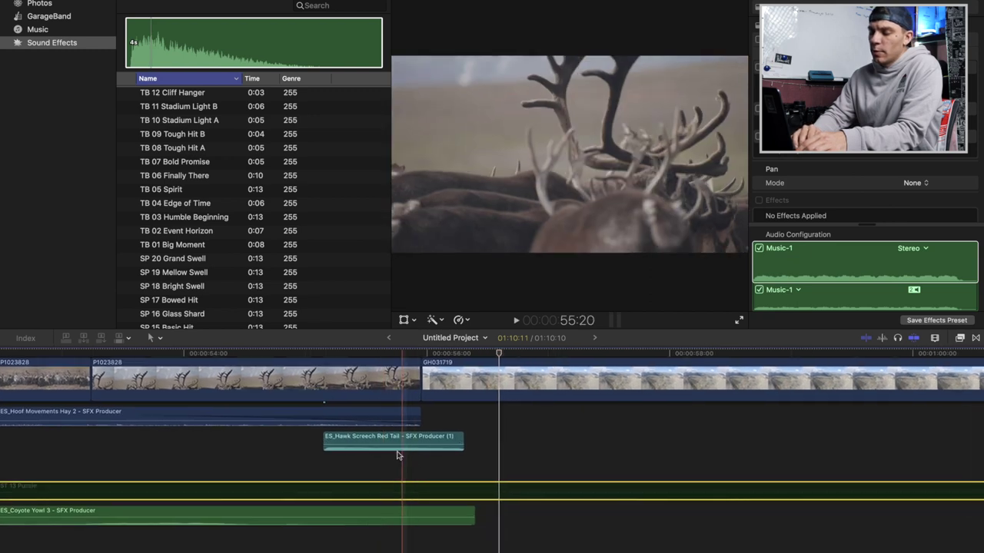
click(396, 443)
scroll(817, 156, down, 3)
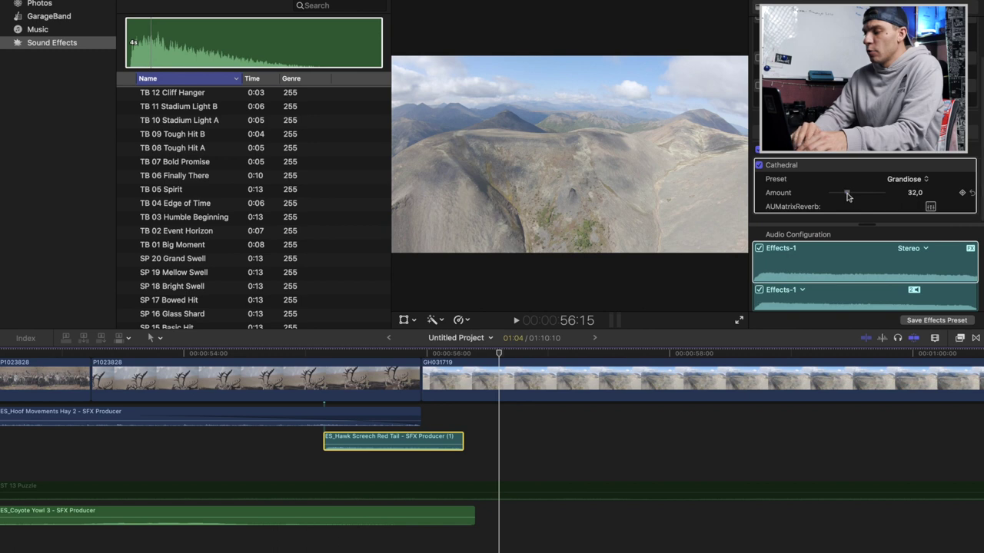
key(space)
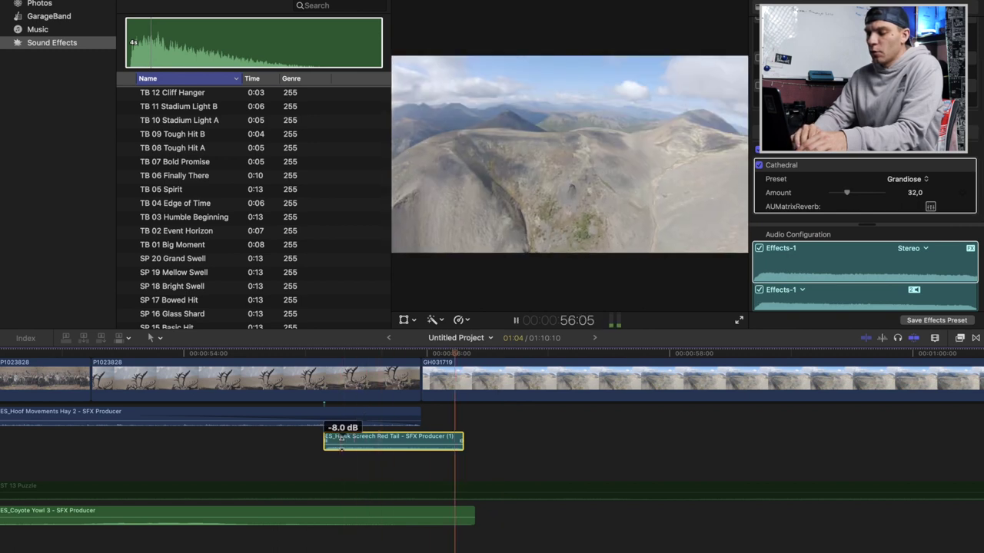
key(space)
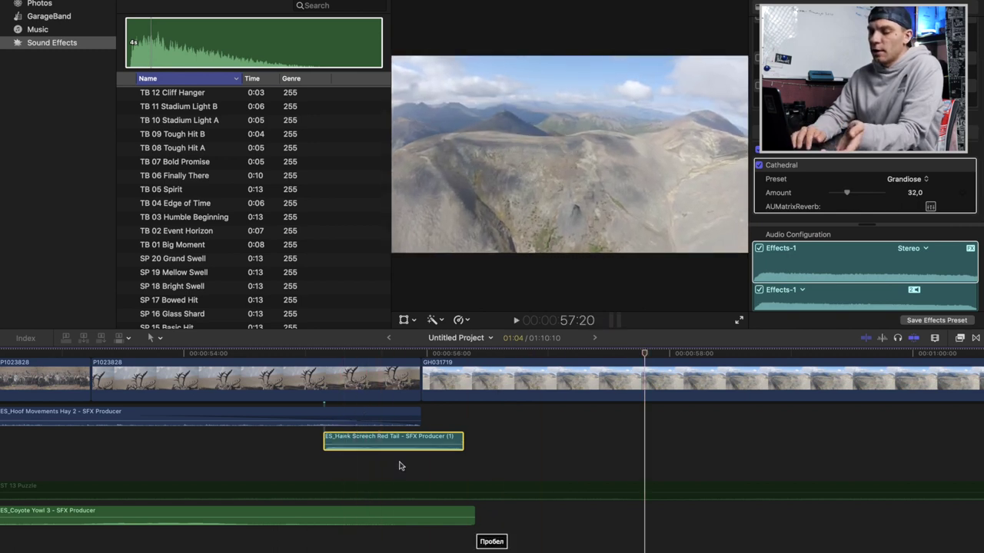
Step: Snap the playhead to the cut before GH031719 and add a hold to the Hawk Screech clip
click(433, 469)
key(Up)
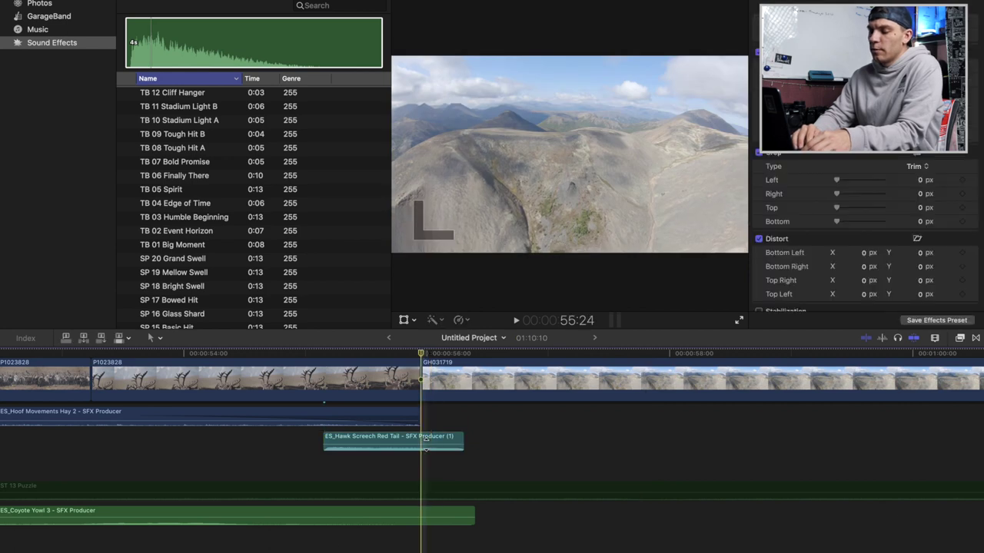
click(422, 442)
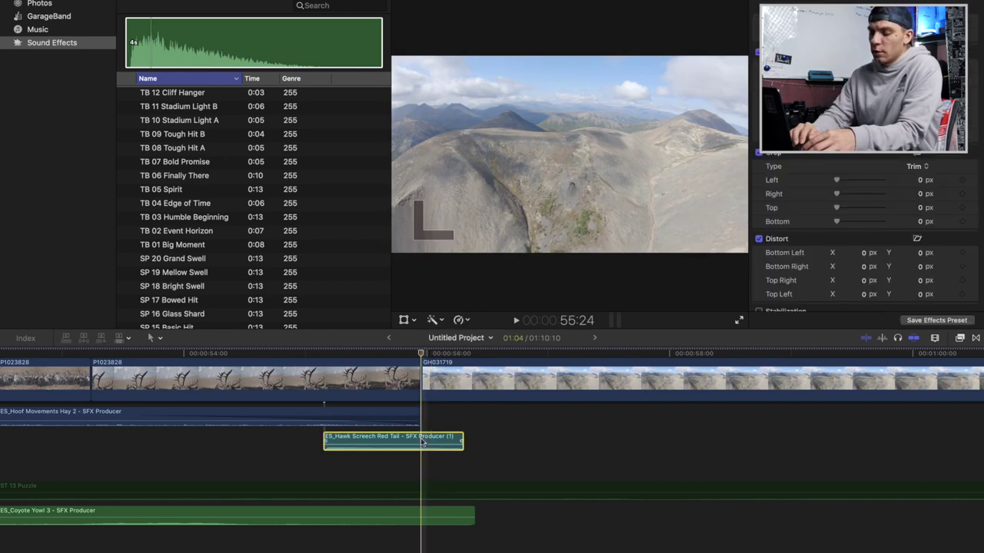
drag(426, 442, 416, 444)
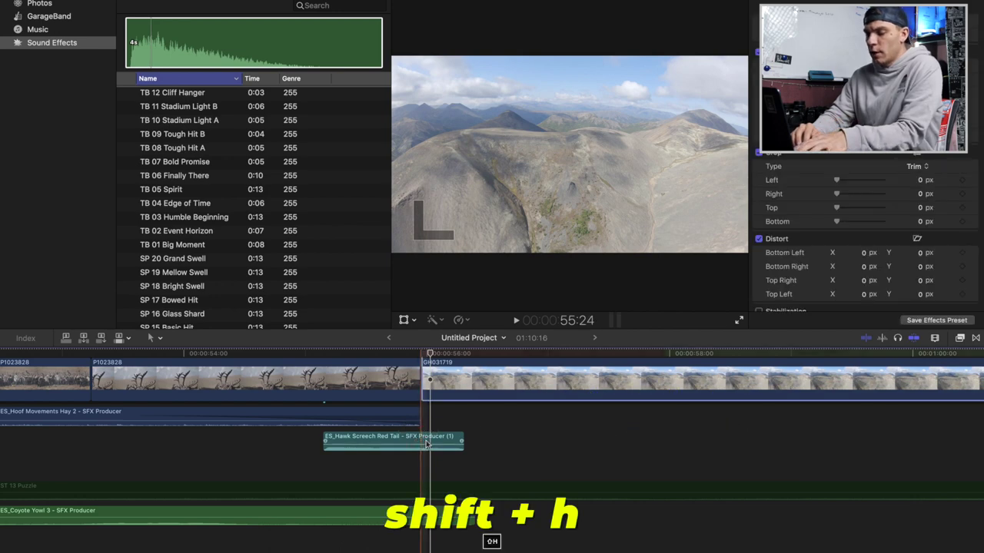
click(427, 443)
key(shift+h)
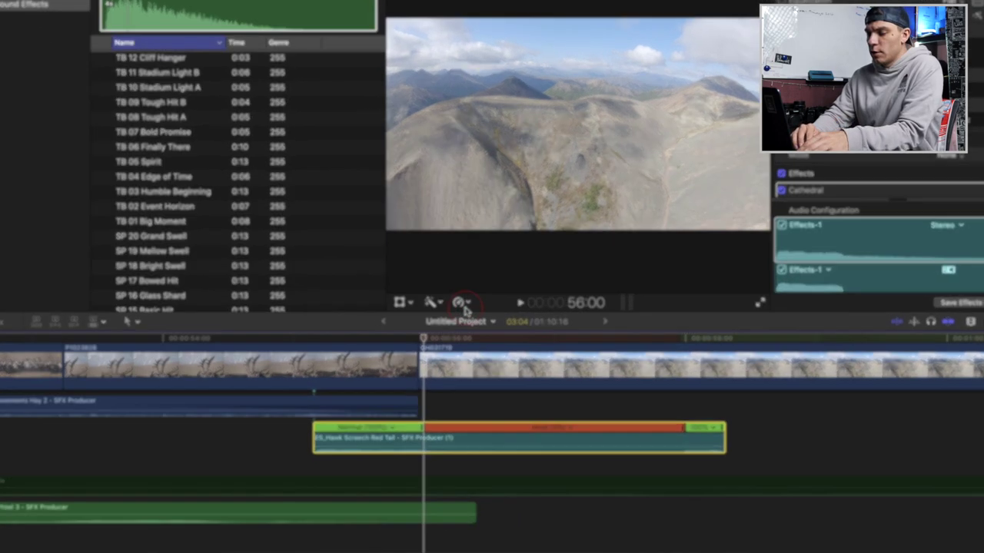
Step: Check the hawk clip's retiming speed options, leaving them unchanged
click(458, 320)
mouse_move(475, 333)
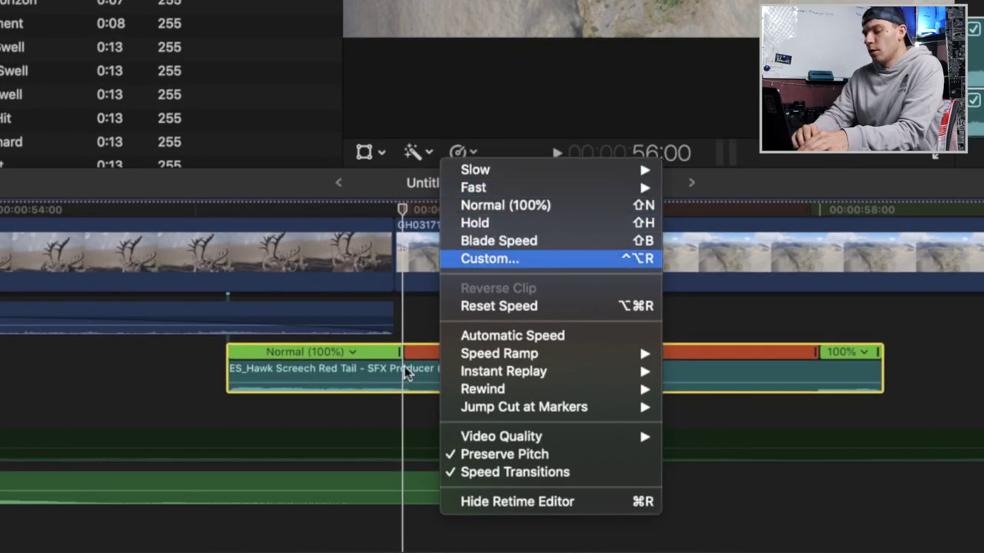
click(388, 419)
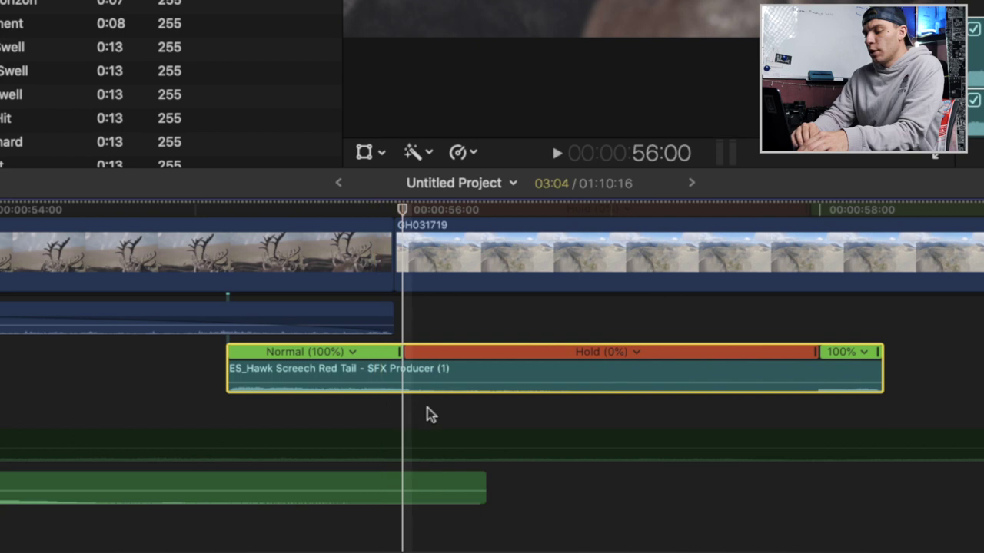
Step: Raise the hawk clip's volume to 1.0 dB and zoom the timeline in around the playhead
scroll(425, 413, right, 4)
scroll(426, 413, down, 2)
drag(345, 360, 345, 357)
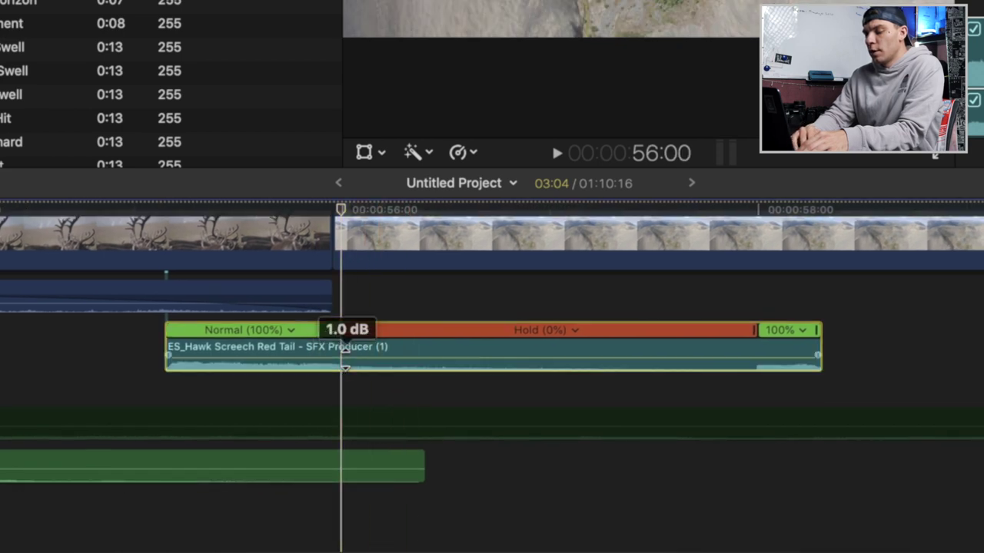
key(super+equal)
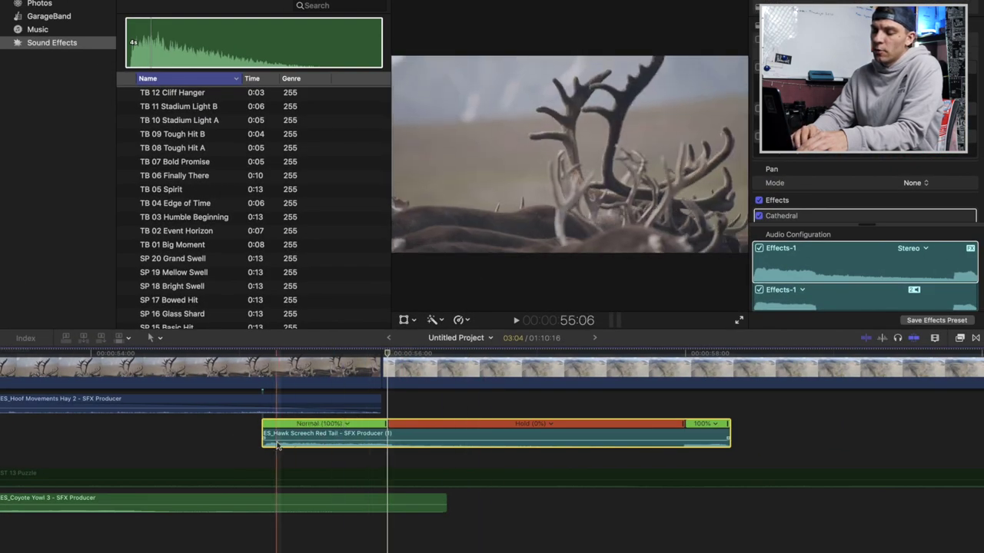
Step: Trim the hawk clip's end back into its hold section and raise the Cathedral Amount to 62
key(space)
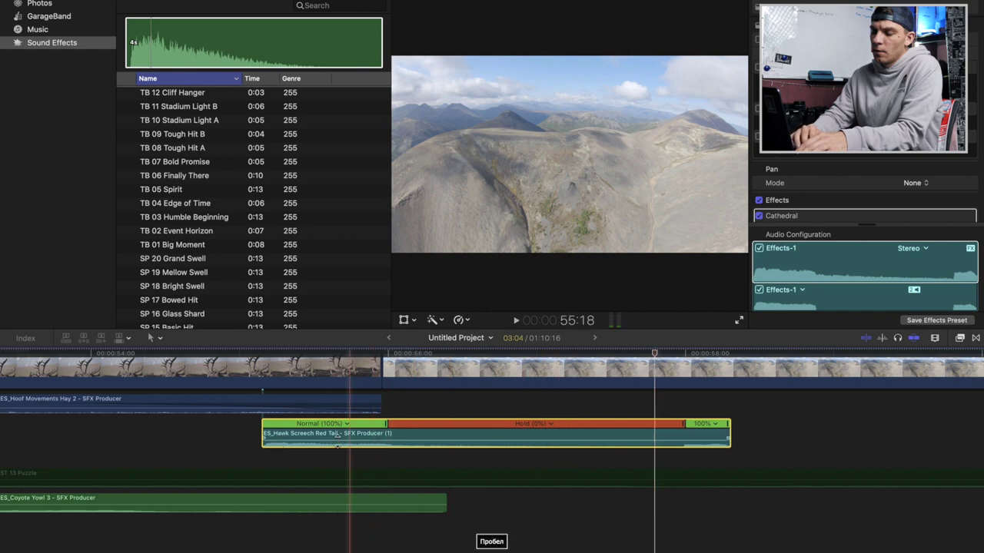
key(space)
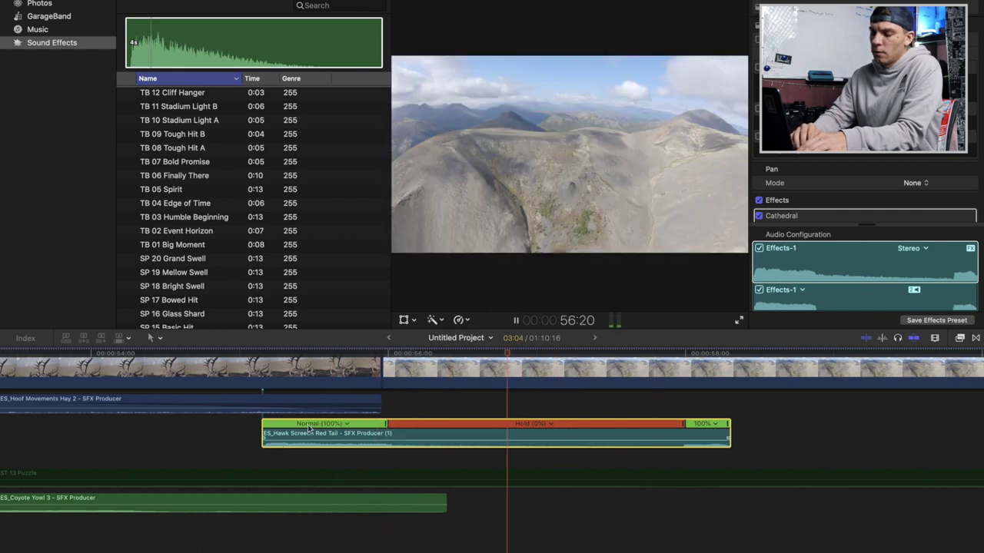
key(space)
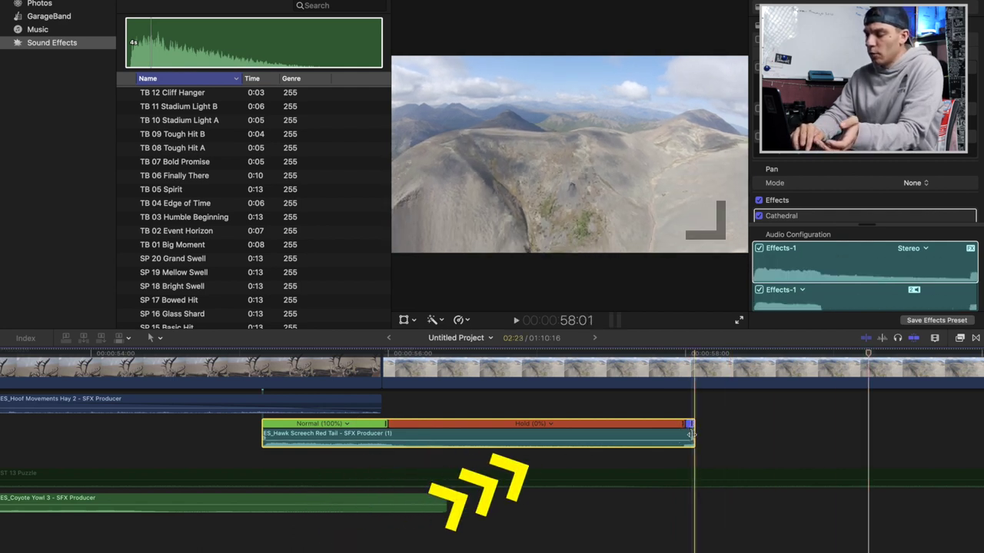
drag(691, 435, 677, 435)
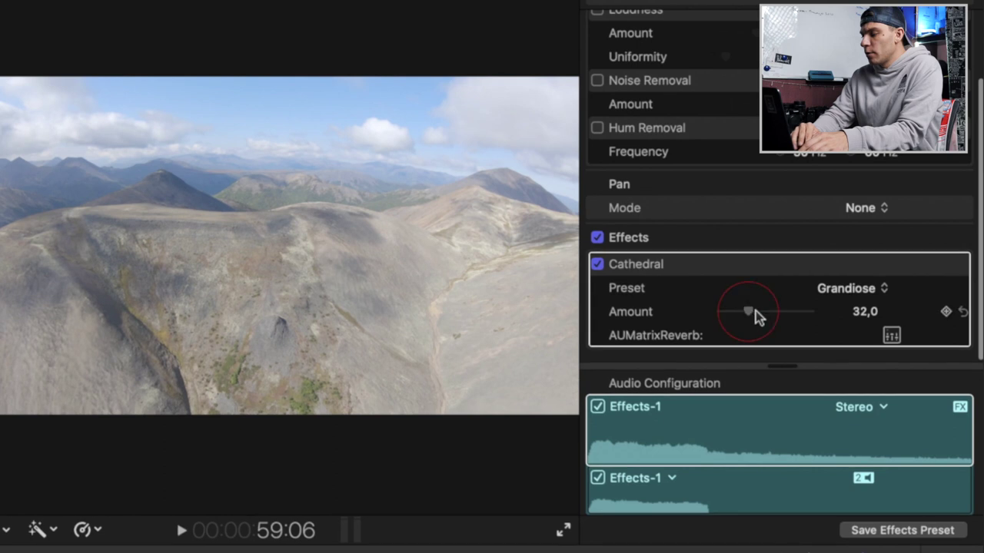
drag(766, 311, 776, 310)
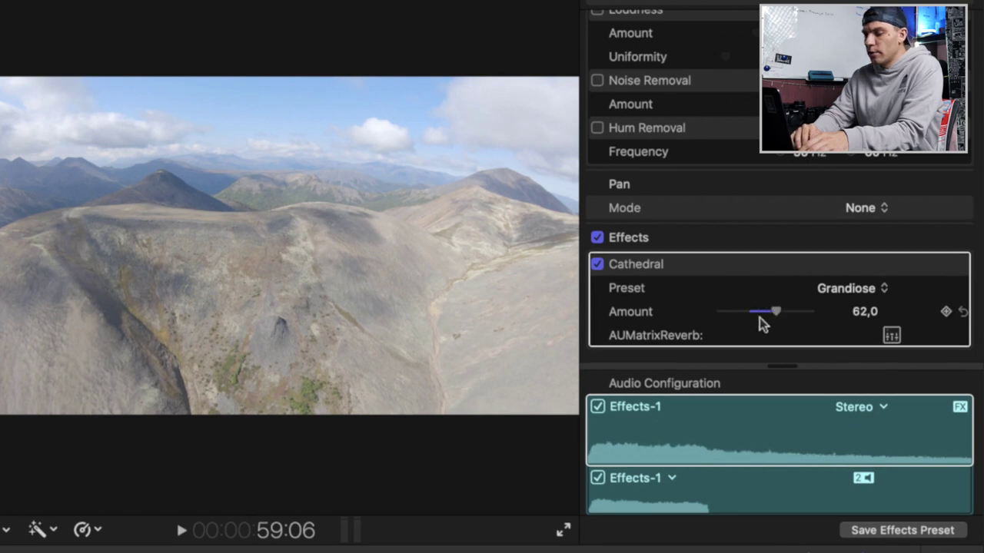
key(space)
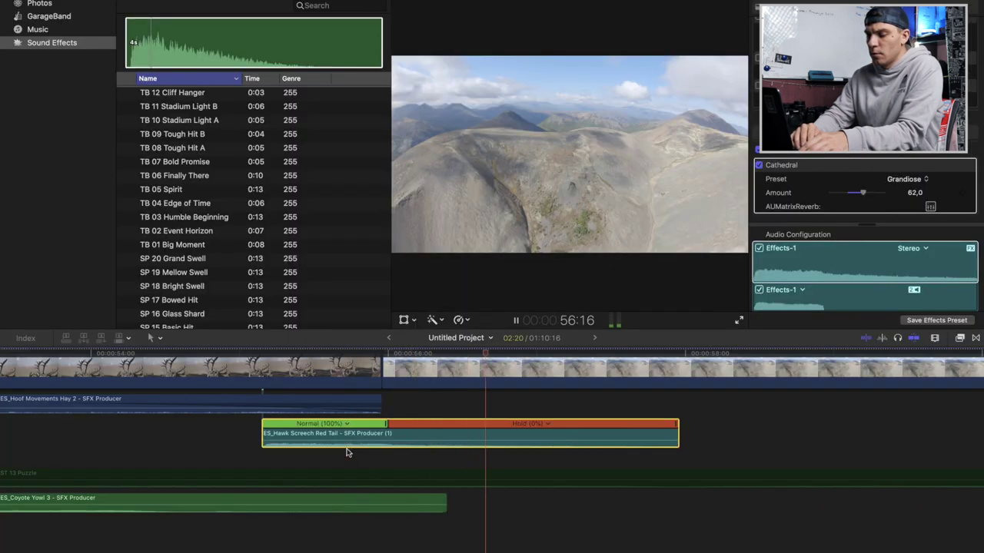
Step: Extend the hawk clip's Hold segment further right and play back the longer hold
click(285, 458)
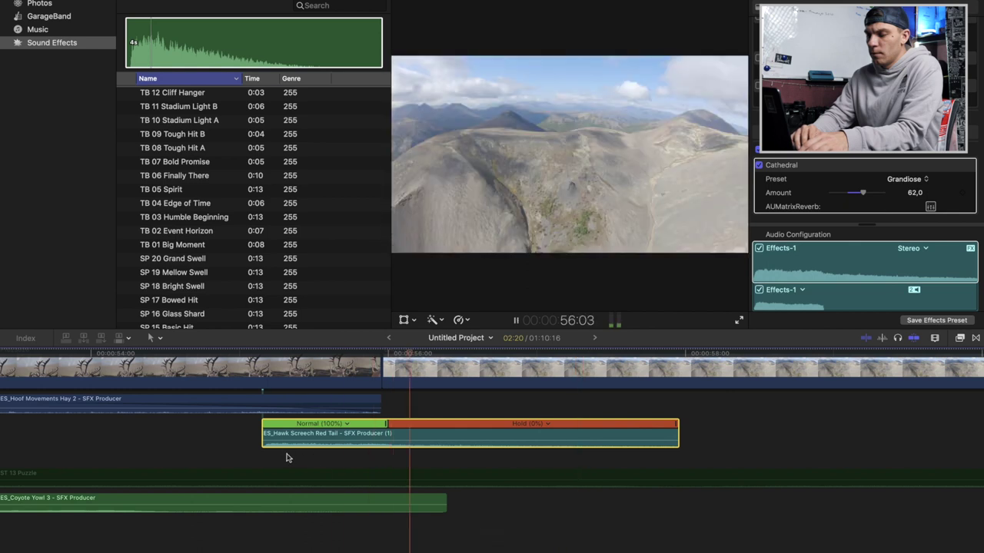
key(space)
drag(673, 432, 766, 430)
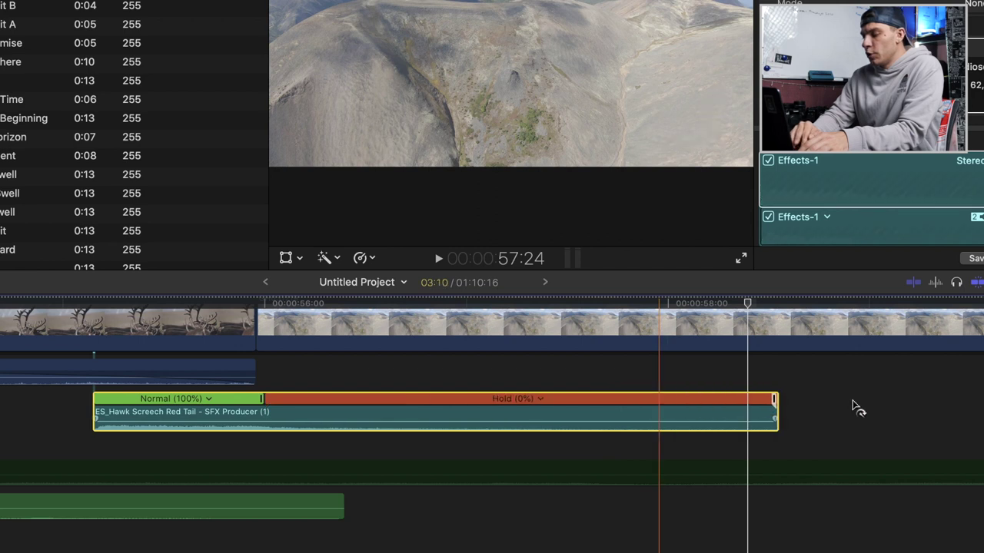
key(space)
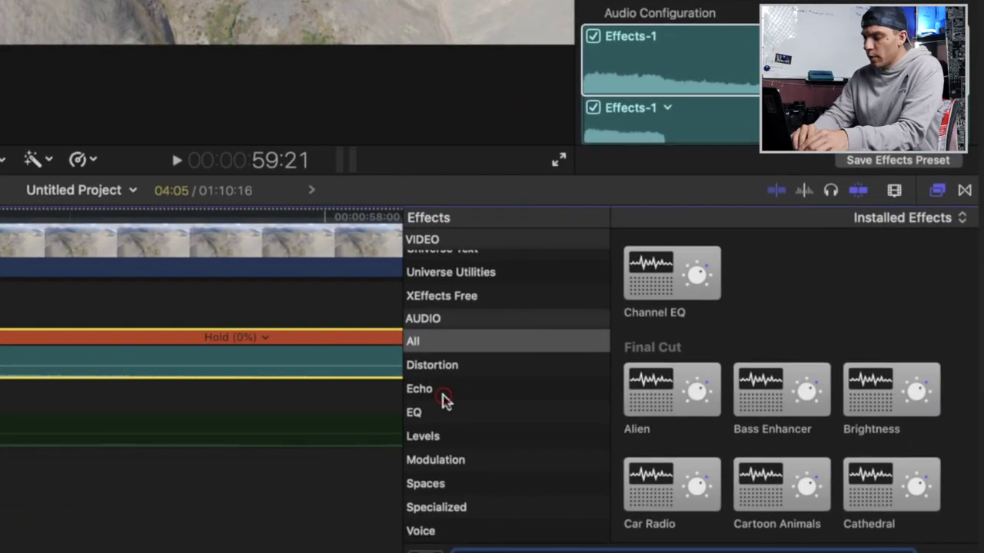
Step: Add Echo Delay from the Echo audio effects to the hawk clip, listen, and zoom the timeline out
click(443, 393)
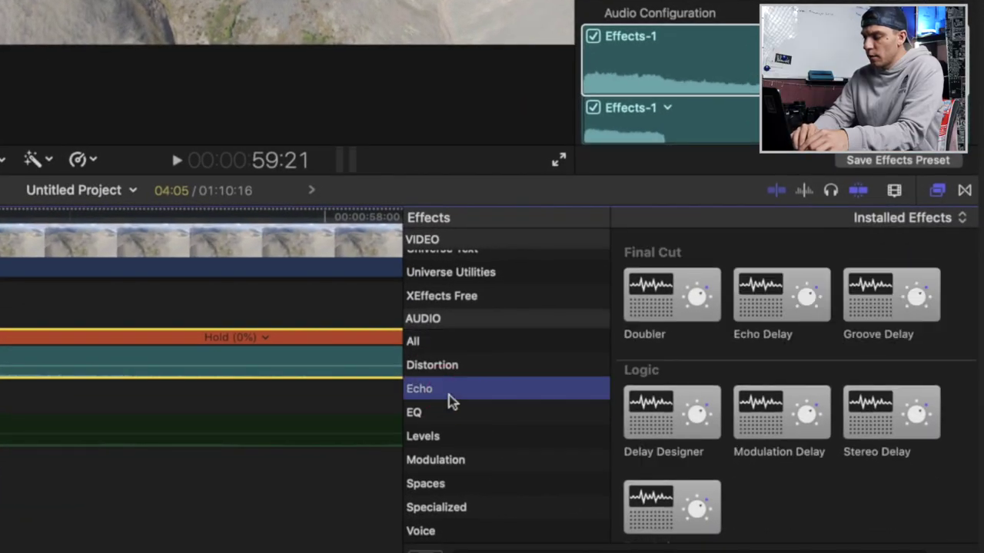
drag(781, 296, 71, 373)
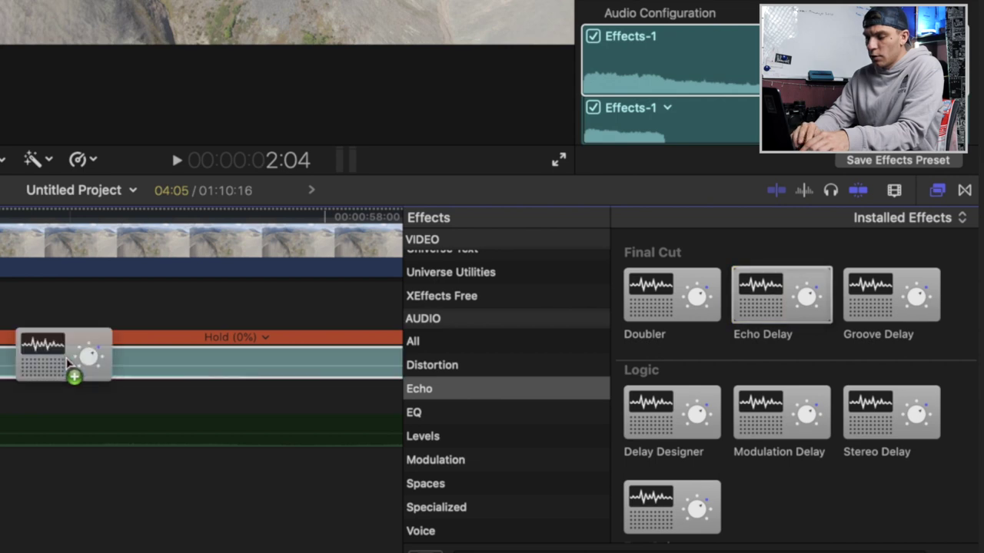
key(space)
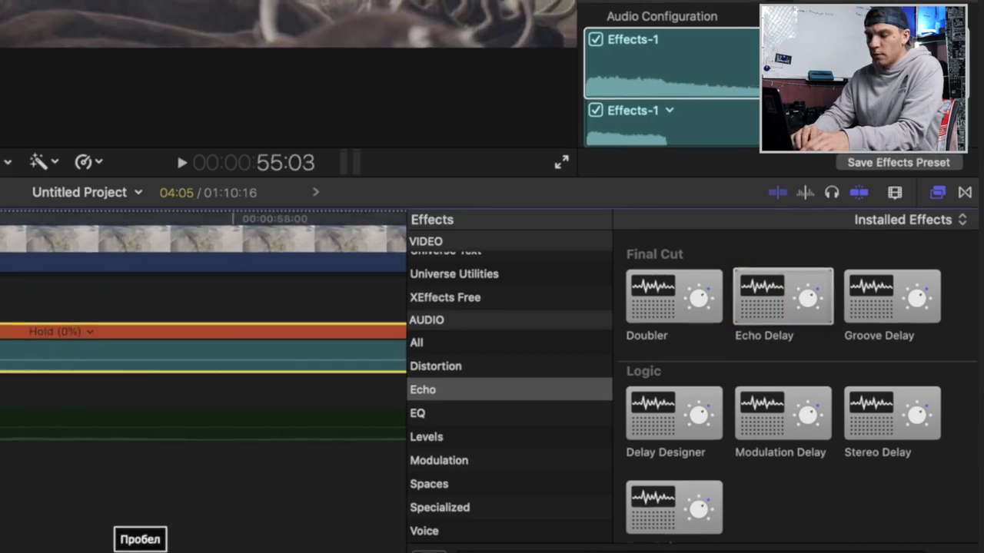
scroll(146, 454, up, 1)
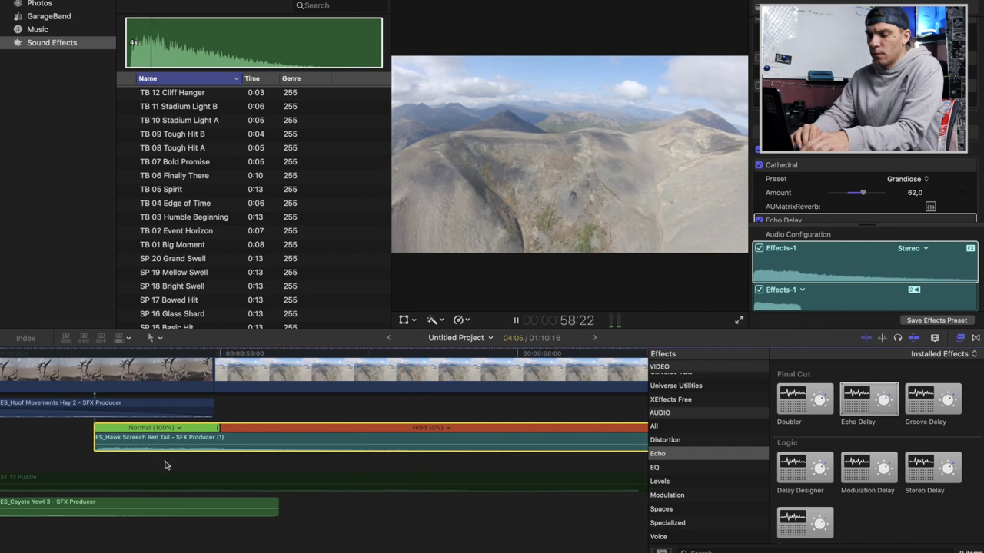
key(space)
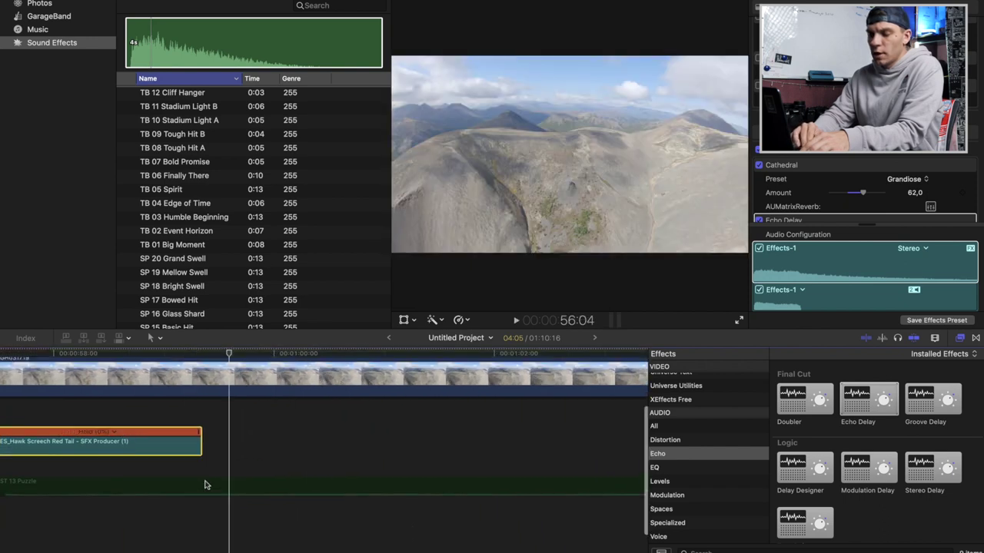
scroll(162, 461, left, 5)
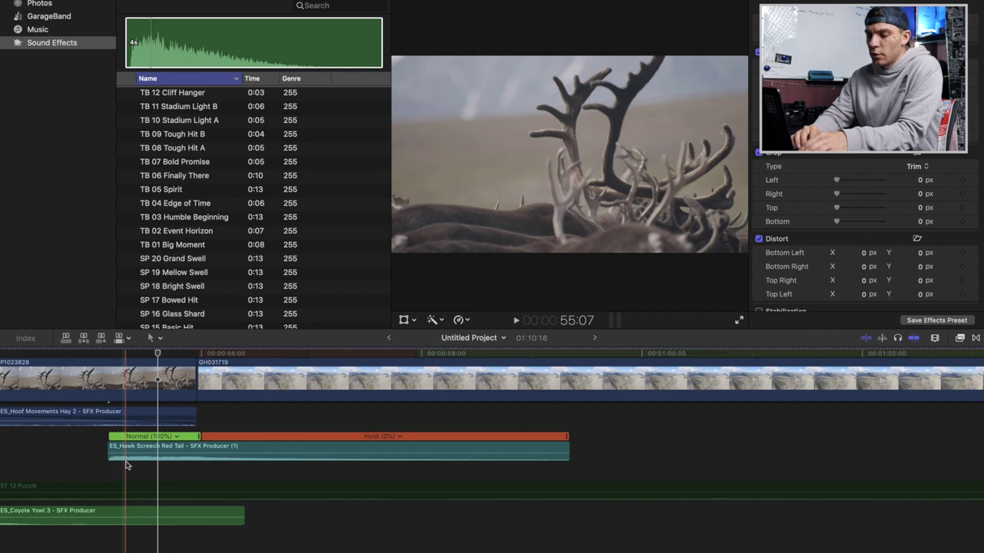
scroll(157, 465, left, 2)
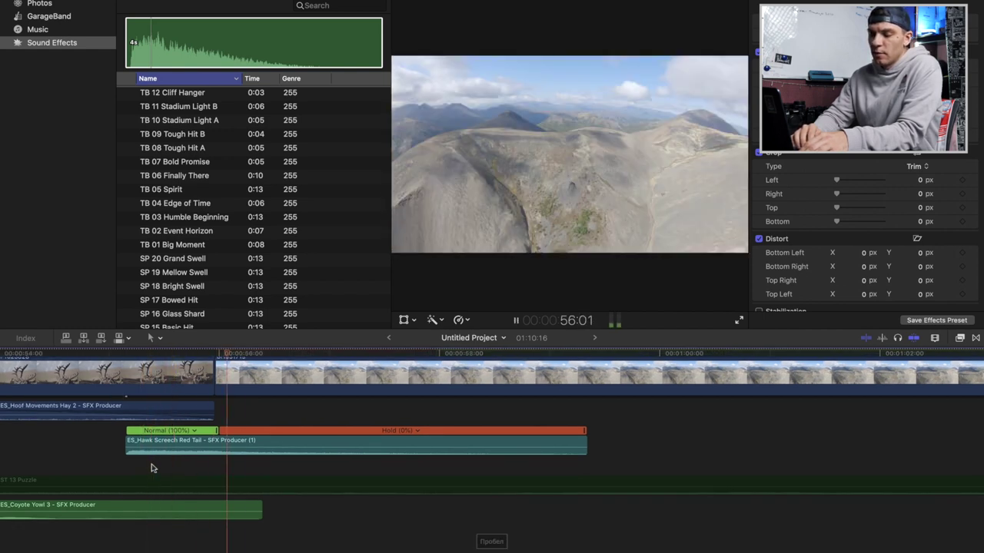
key(space)
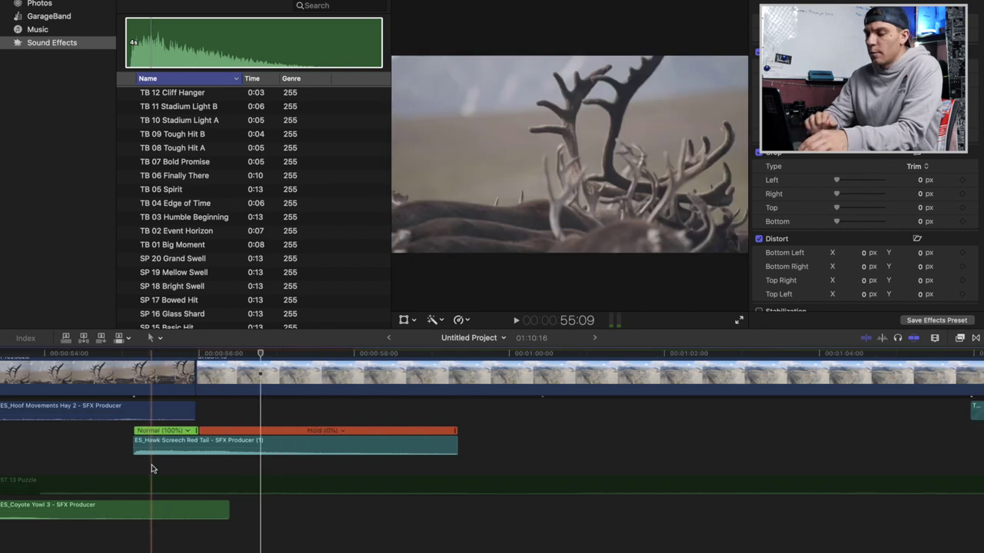
key(super+minus)
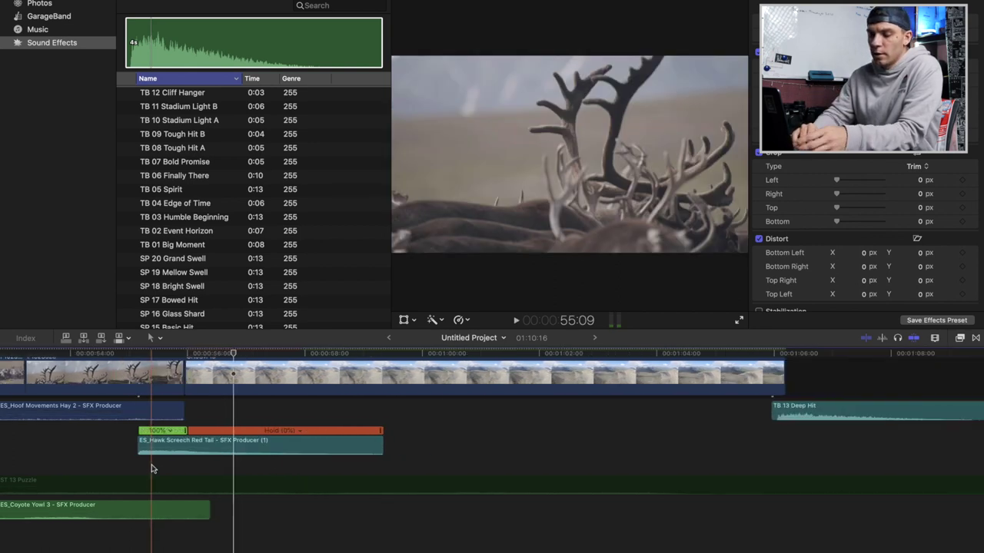
key(super+minus)
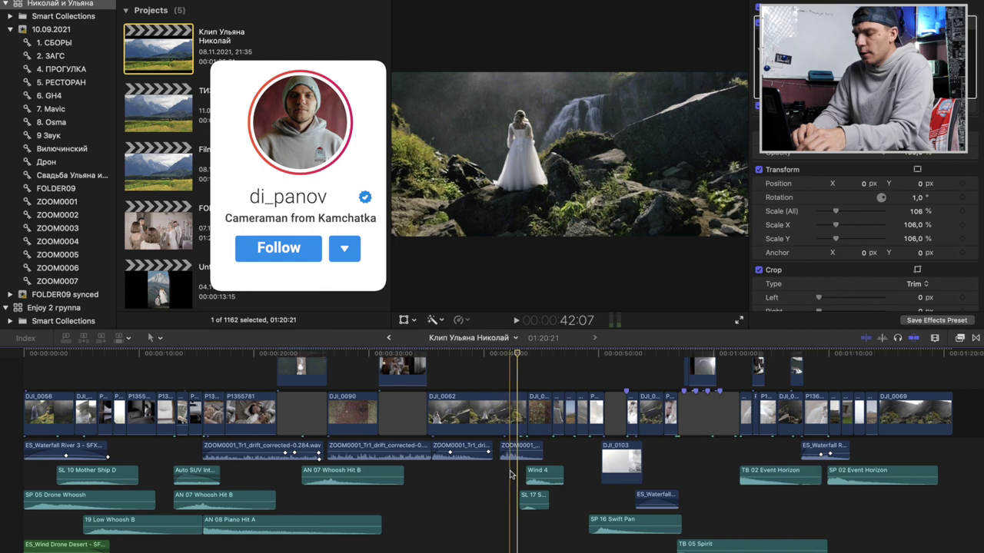
Step: Select the ZOOM0001 dialogue clip and play the wedding edit to hear its Grandiose Cathedral reverb at 35
click(512, 450)
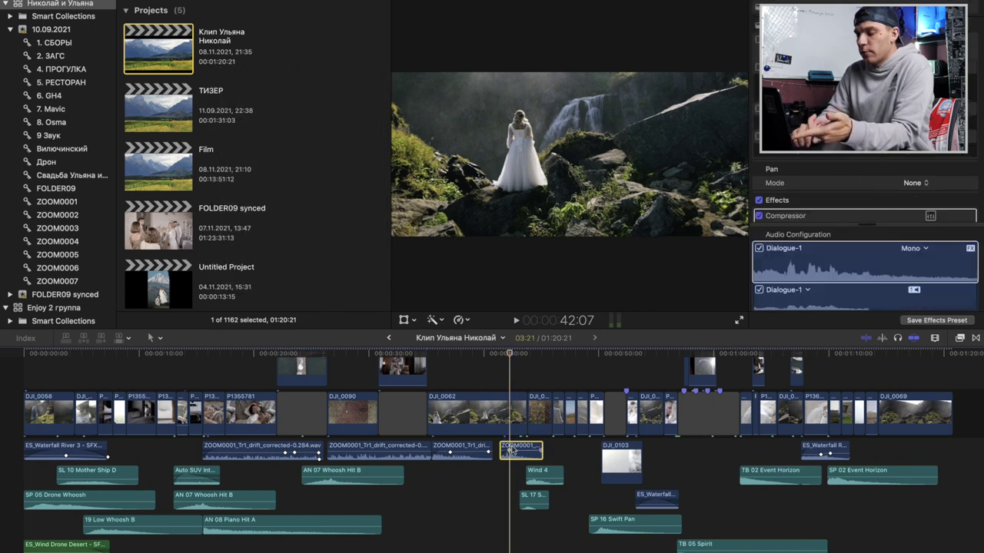
click(461, 451)
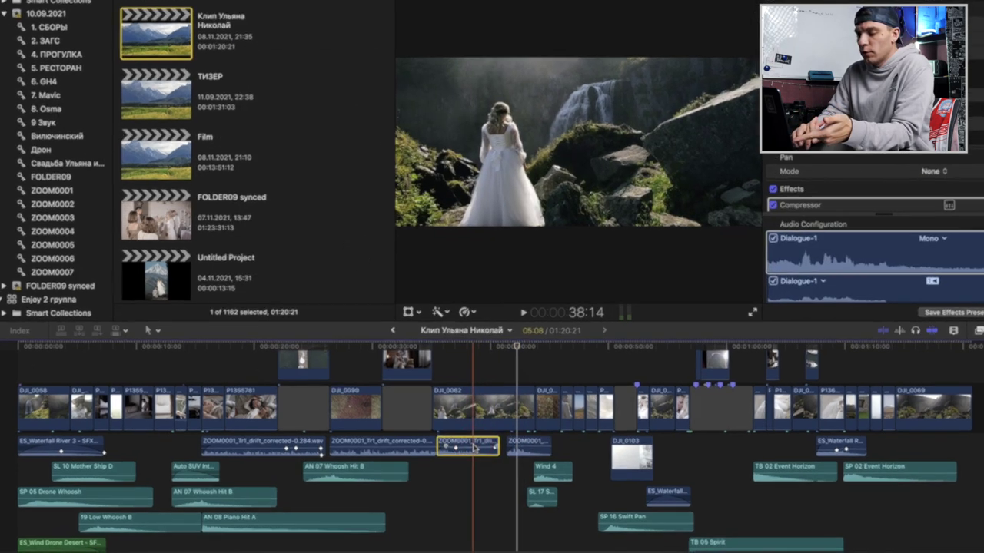
drag(393, 453, 393, 453)
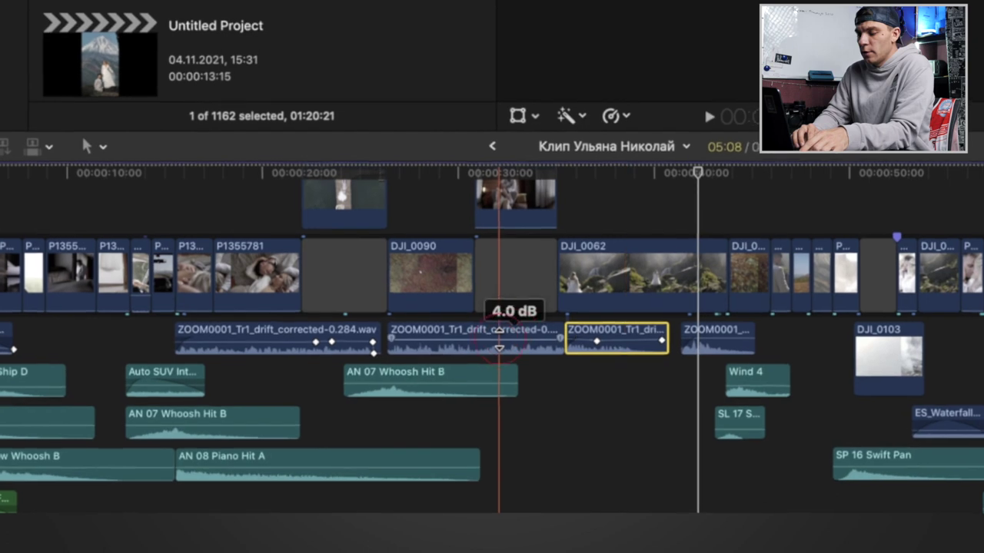
key(space)
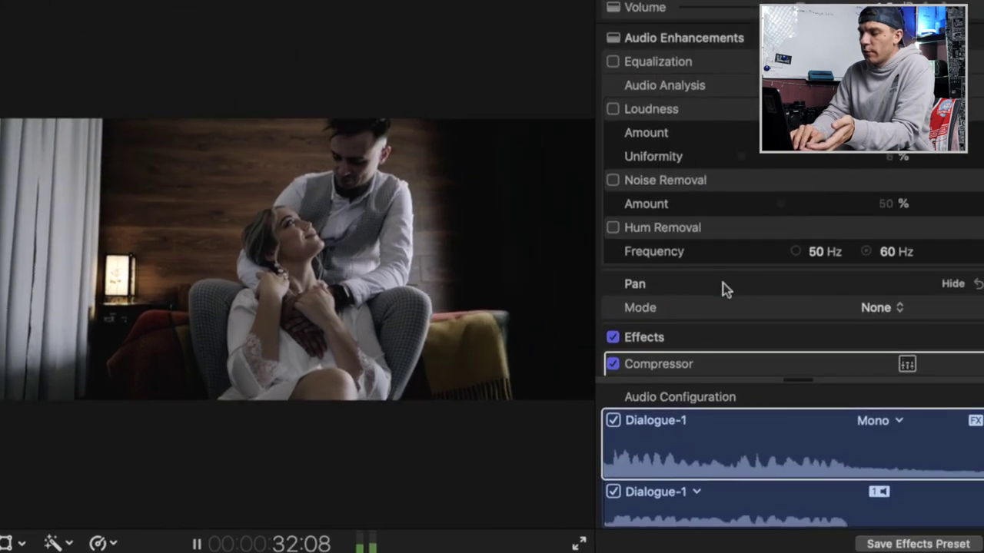
scroll(722, 283, down, 5)
scroll(700, 273, down, 1)
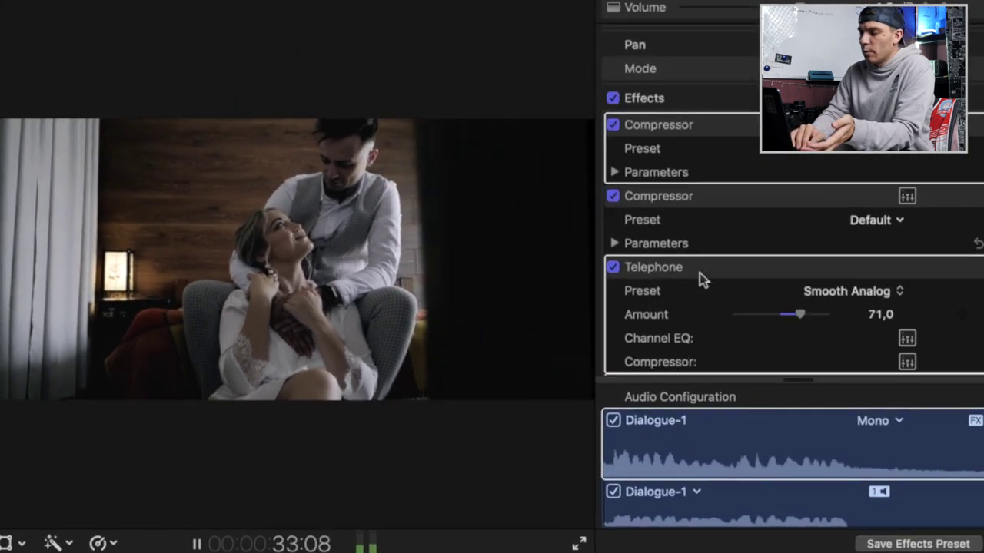
scroll(674, 244, down, 1)
scroll(674, 244, down, 1)
scroll(690, 269, down, 2)
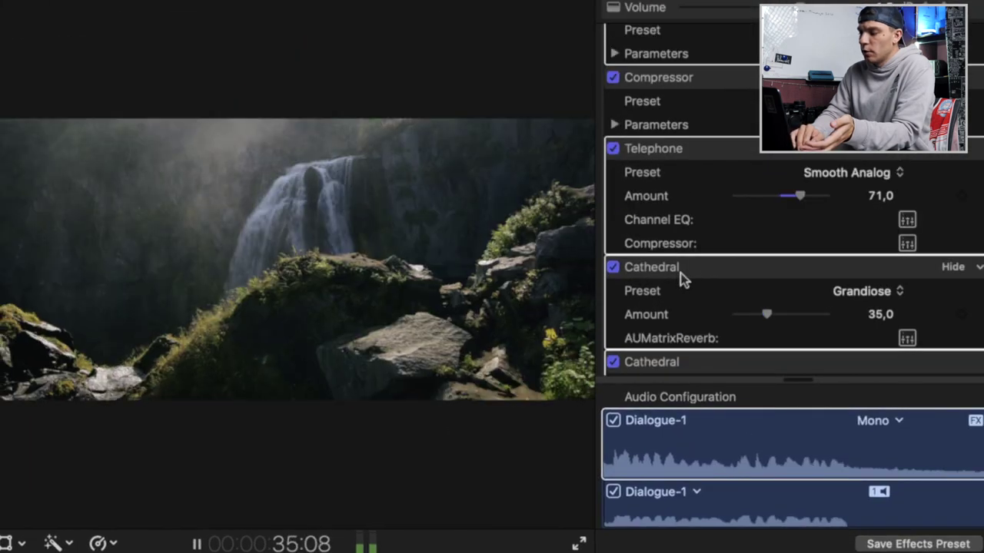
scroll(681, 230, down, 2)
key(space)
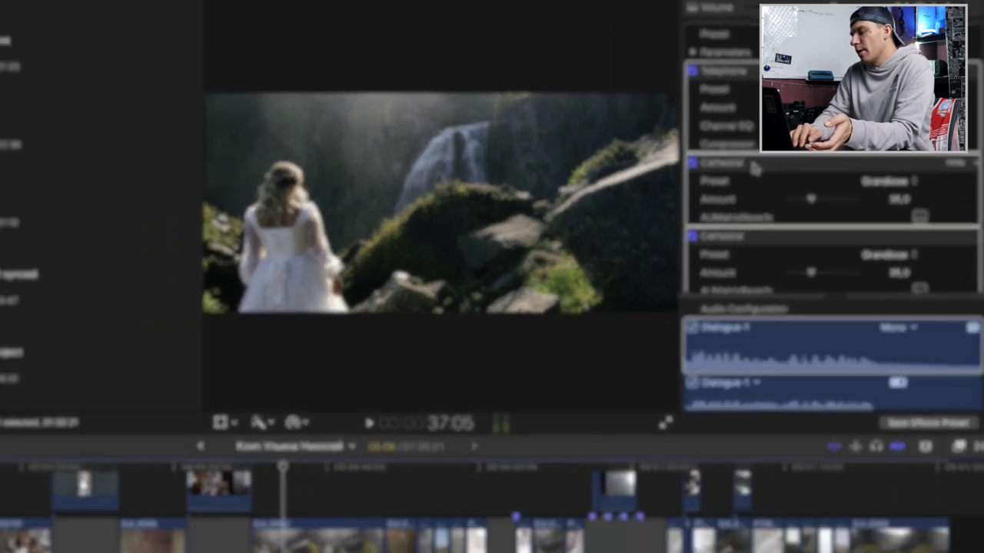
key(space)
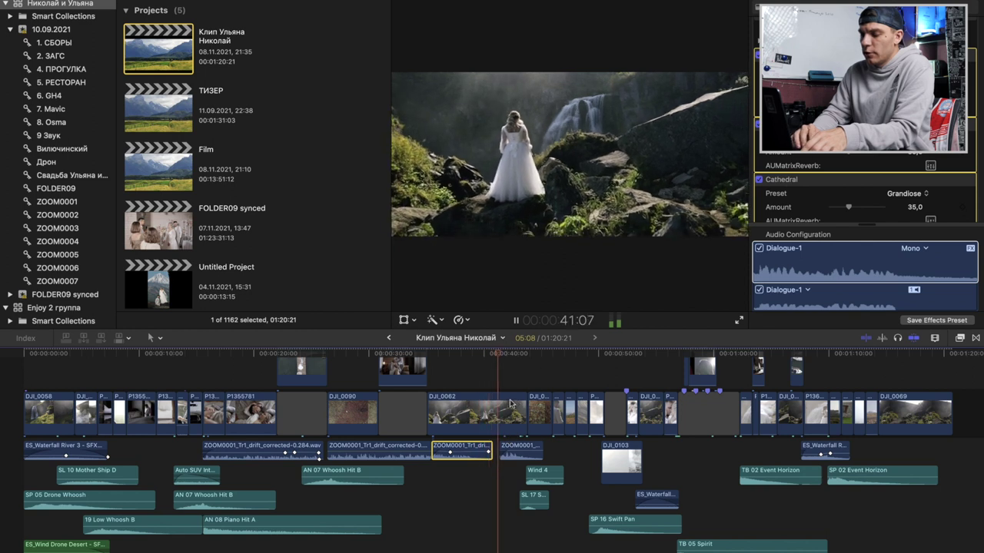
key(space)
click(730, 2)
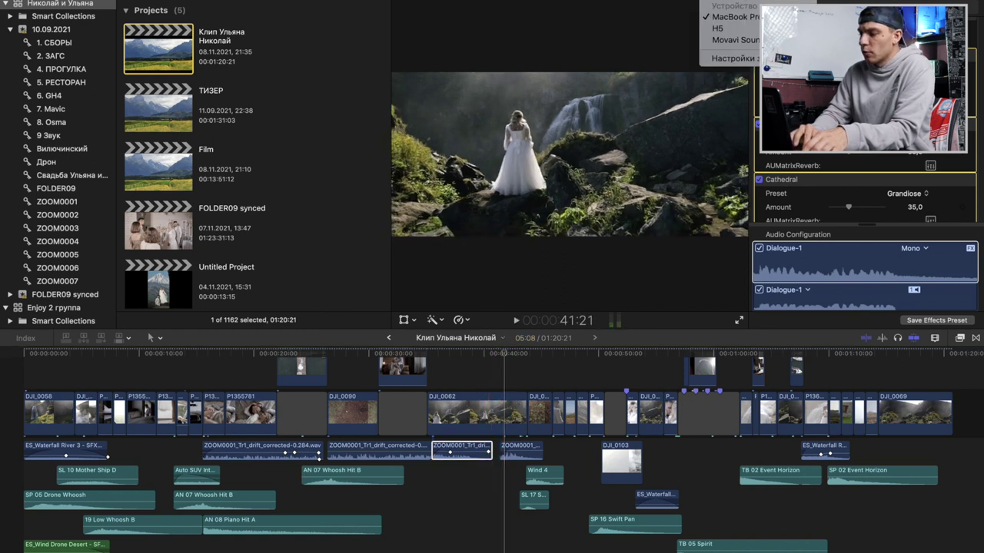
key(space)
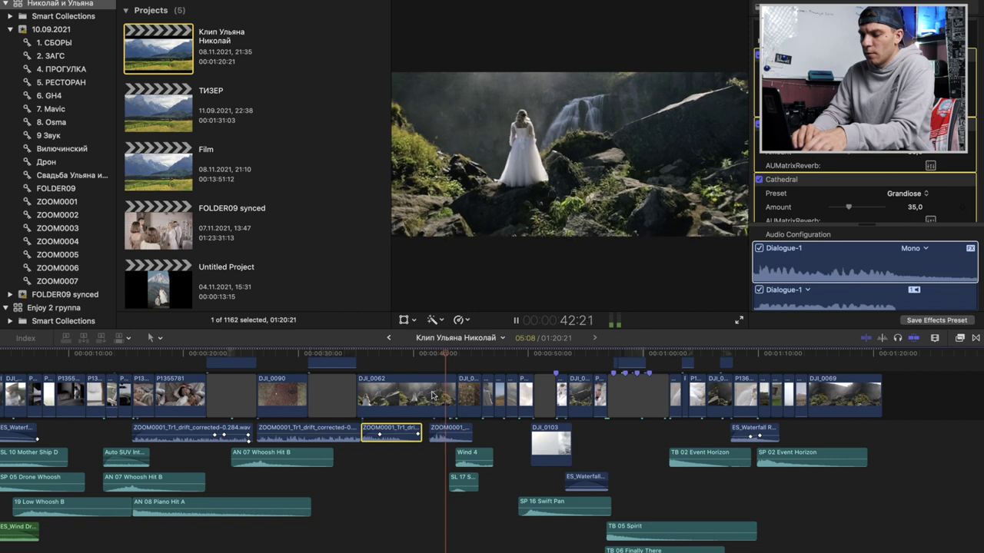
key(space)
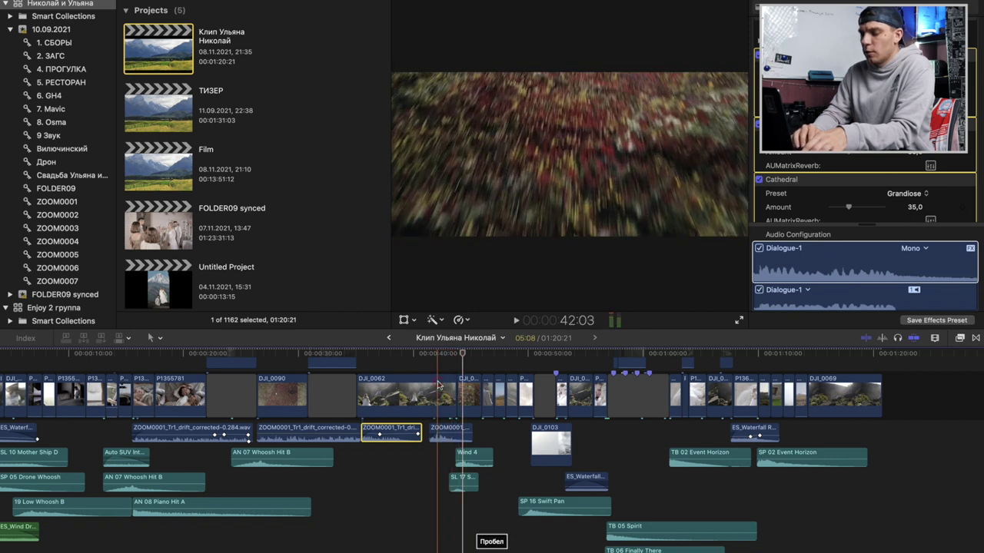
click(438, 381)
click(437, 461)
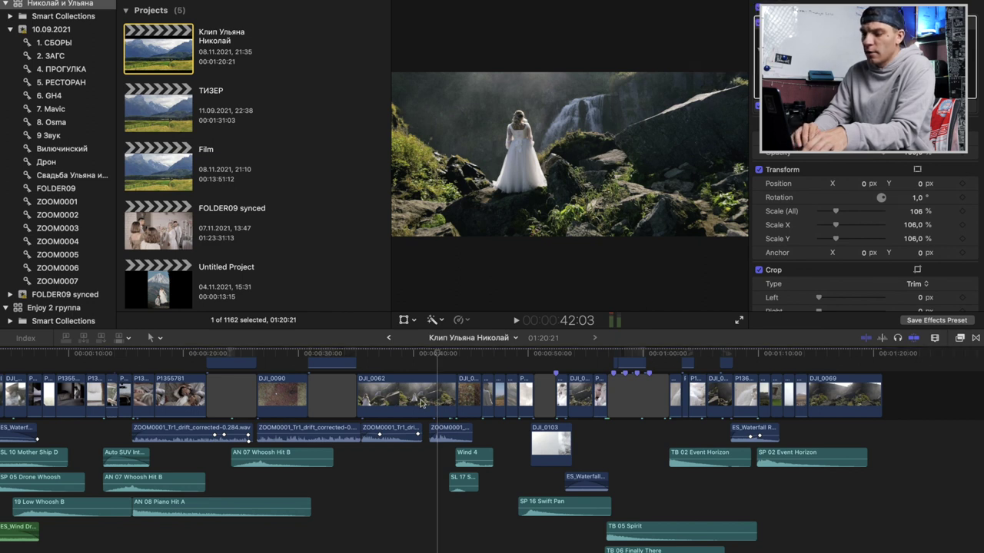
key(space)
key(super+equal)
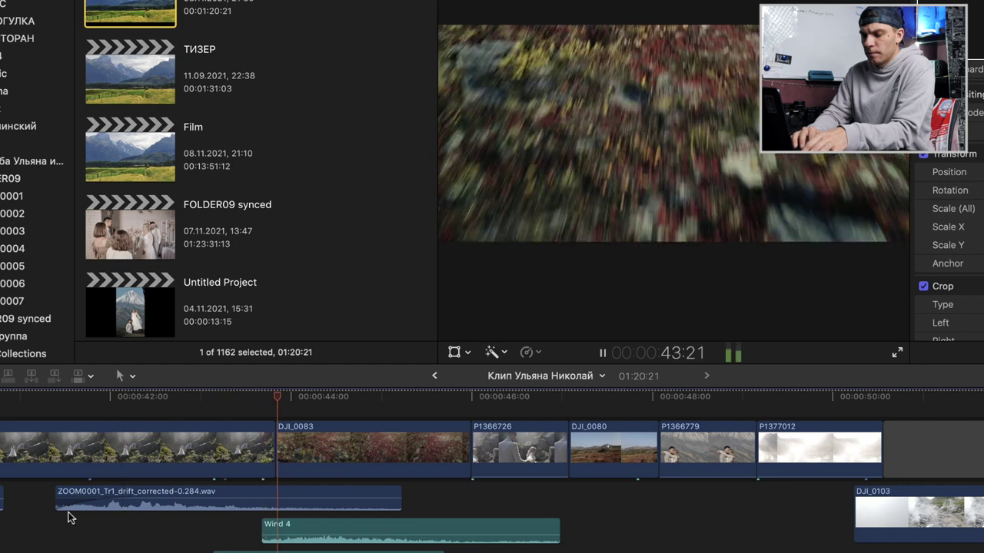
key(space)
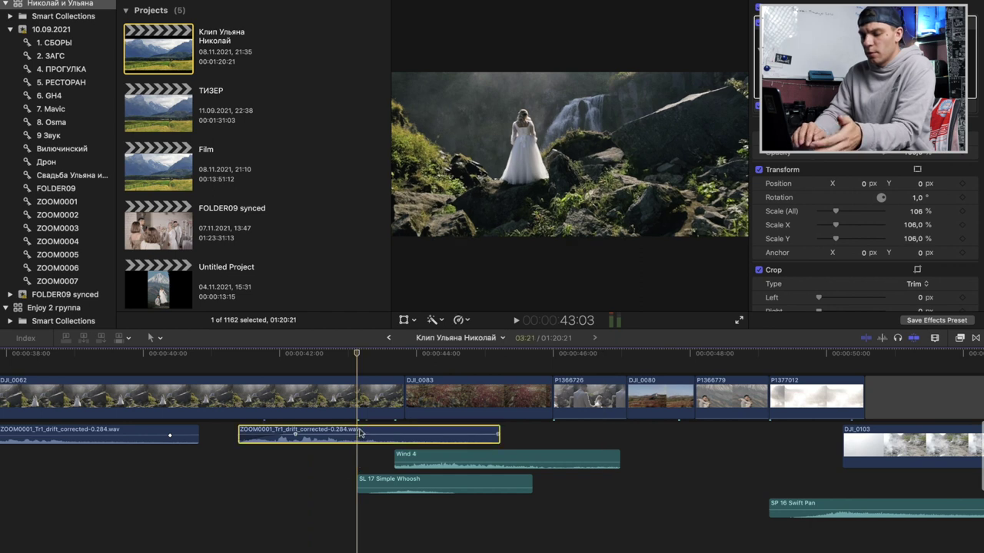
click(360, 433)
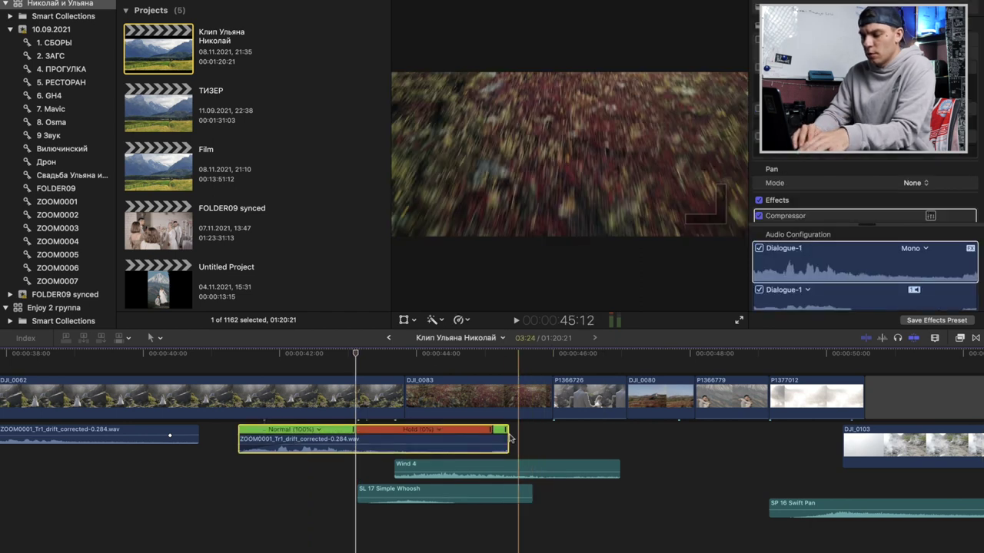
key(space)
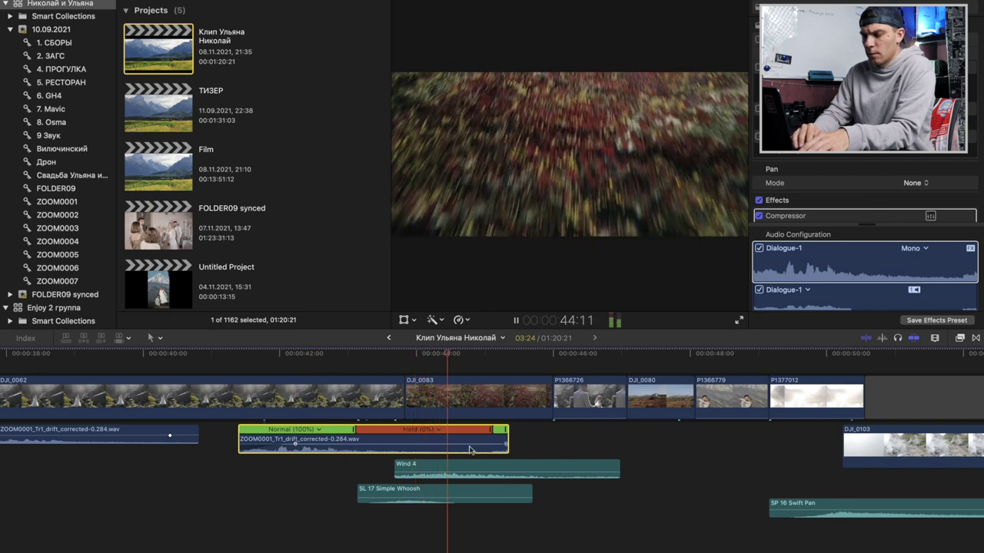
key(space)
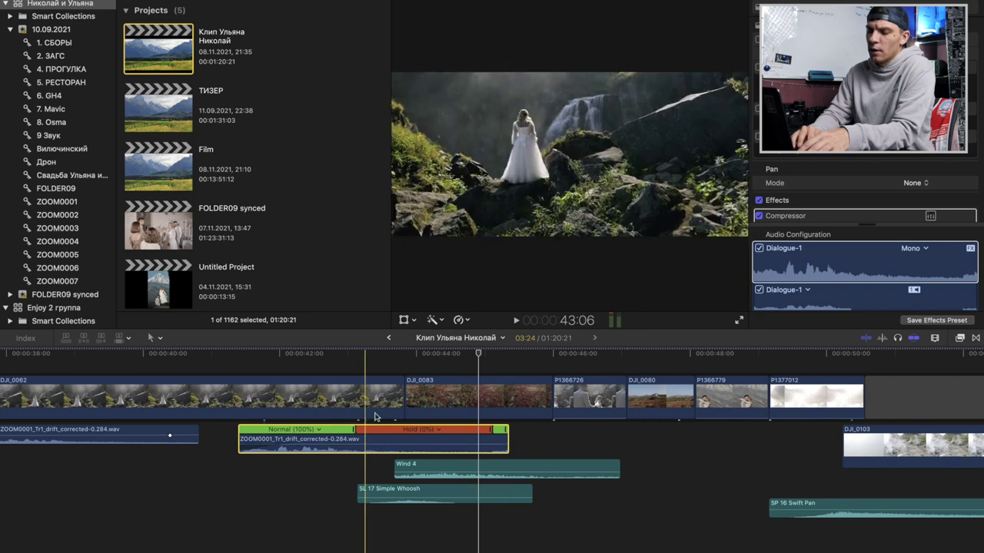
key(ctrl+z)
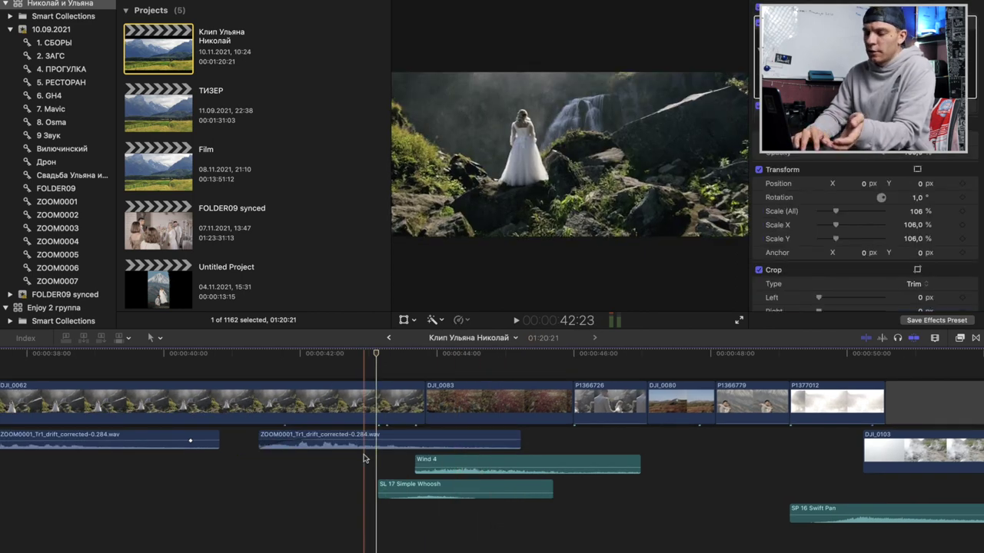
Step: Zoom the timeline out and make the timeline area taller to show more tracks
key(ctrl+minus)
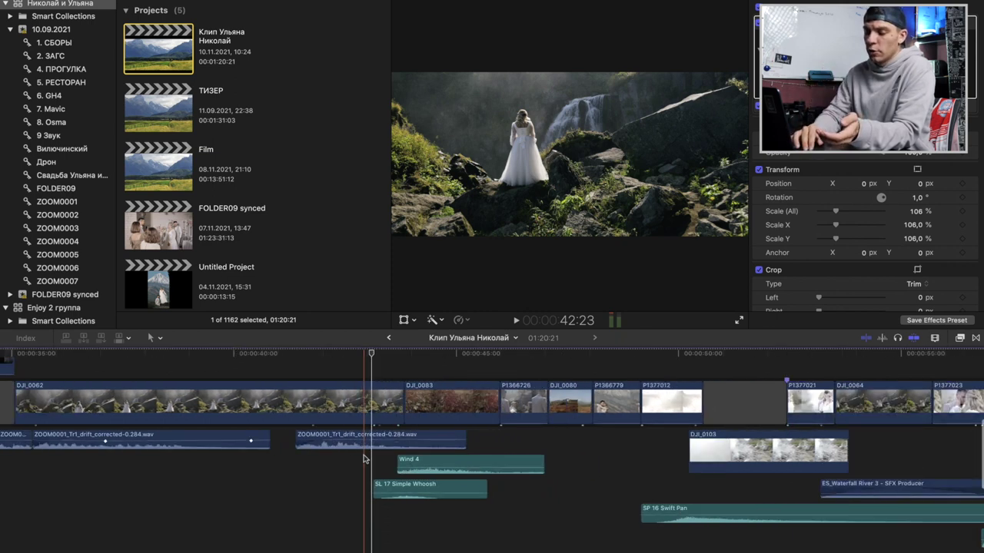
key(ctrl+minus)
key(ctrl+minus)
key(ctrl+minus)
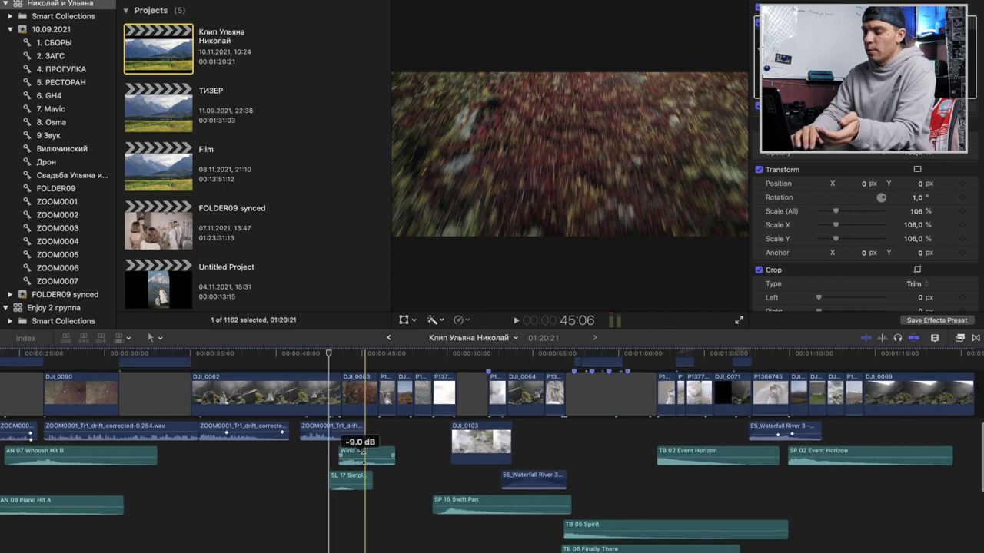
scroll(435, 470, right, 5)
scroll(435, 470, down, 5)
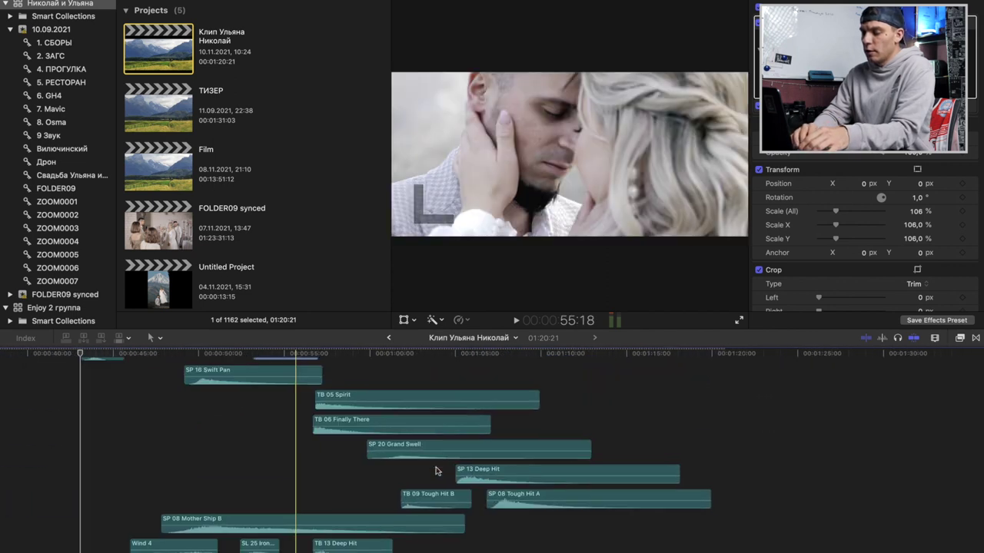
scroll(434, 470, left, 10)
scroll(573, 480, up, 3)
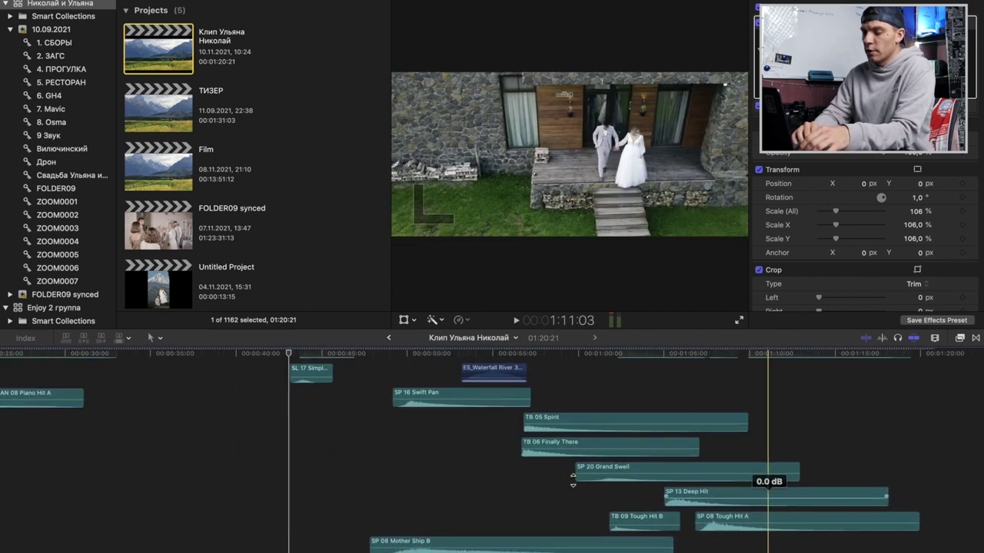
drag(491, 330, 491, 203)
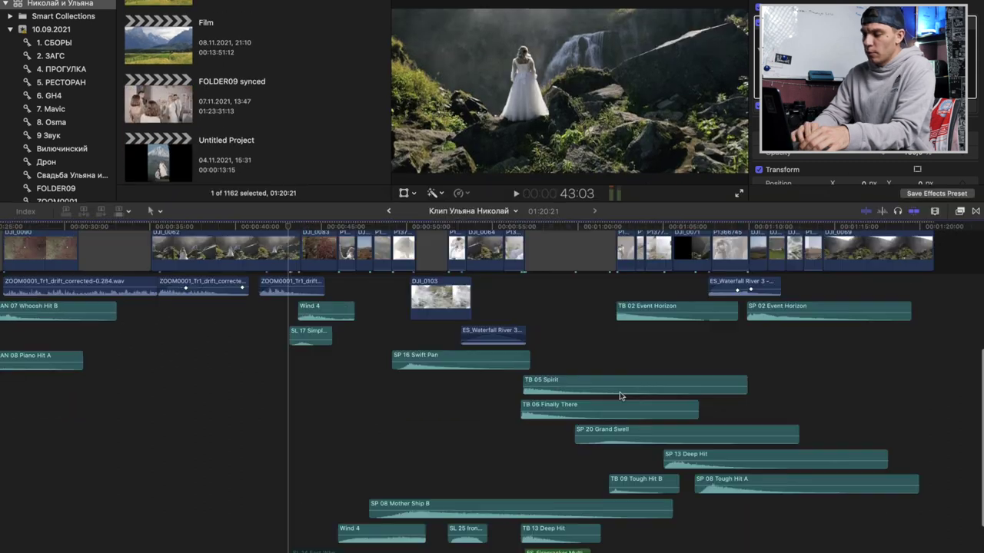
Step: Place the playhead near 1:17:14 at the project's end and zoom in there
scroll(621, 396, up, 2)
scroll(653, 400, down, 4)
scroll(692, 406, right, 4)
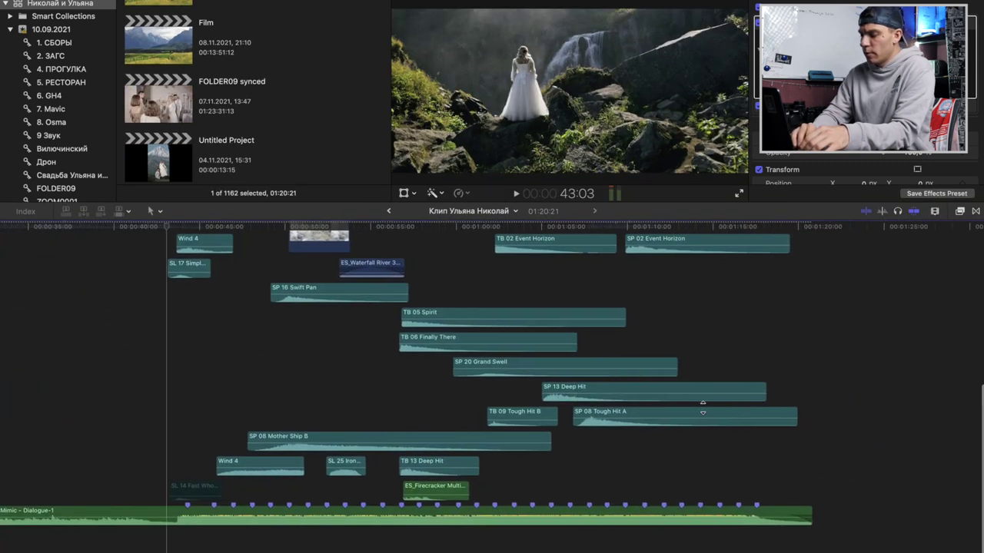
click(751, 479)
key(super+equal)
key(super+equal)
key(super+equal)
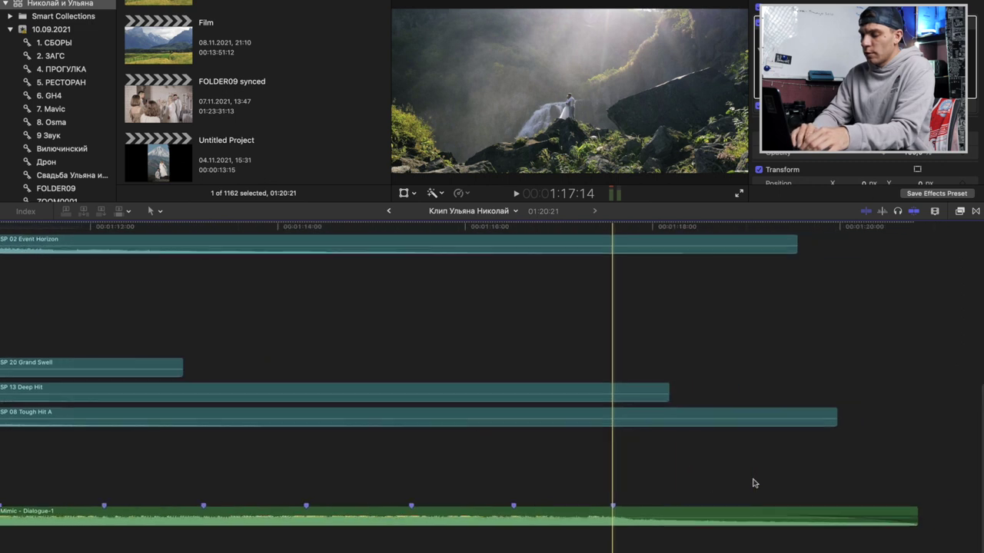
Step: Trim the Mimic - Dialogue-1 clip to end near 01:18, replay it, and bring up the Effects browser
scroll(653, 492, right, 2)
click(536, 503)
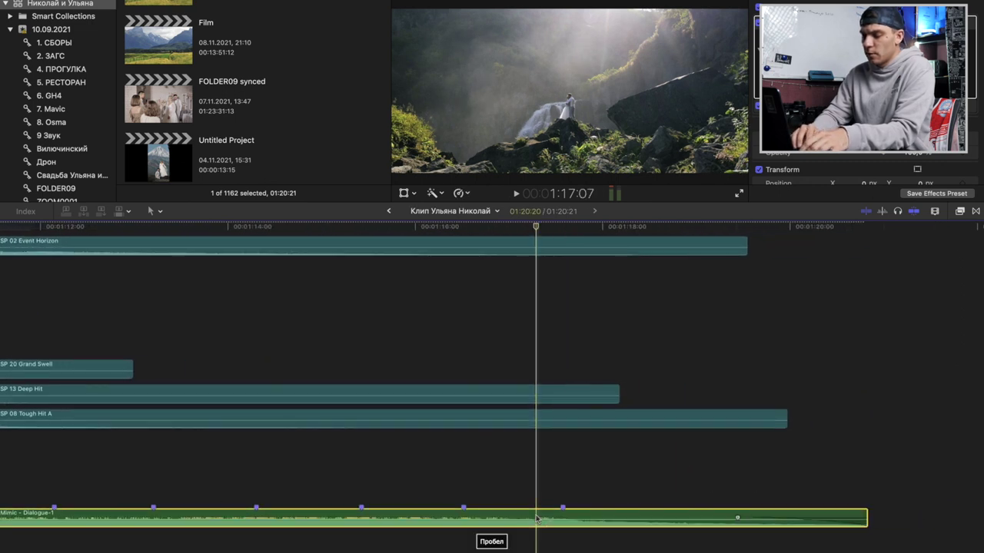
key(space)
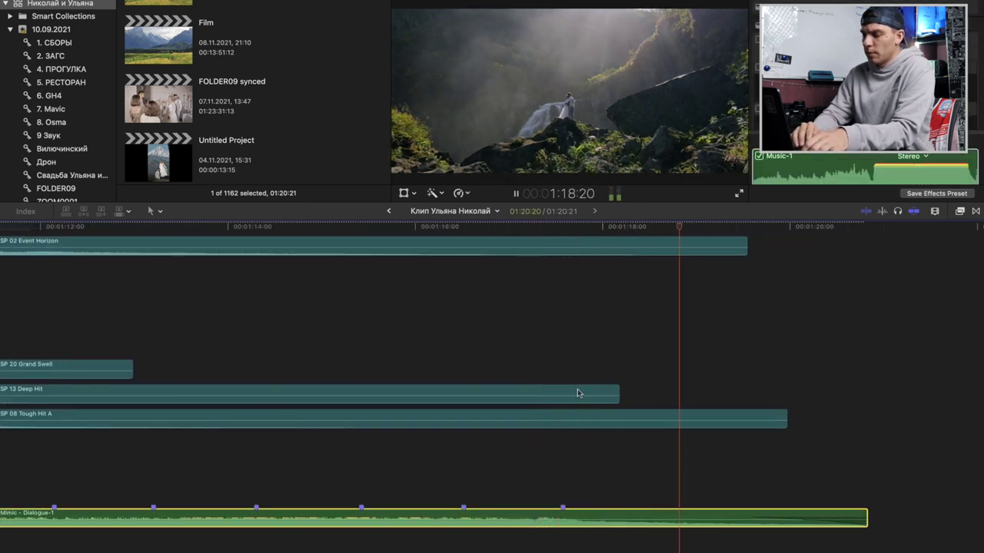
drag(880, 519, 593, 518)
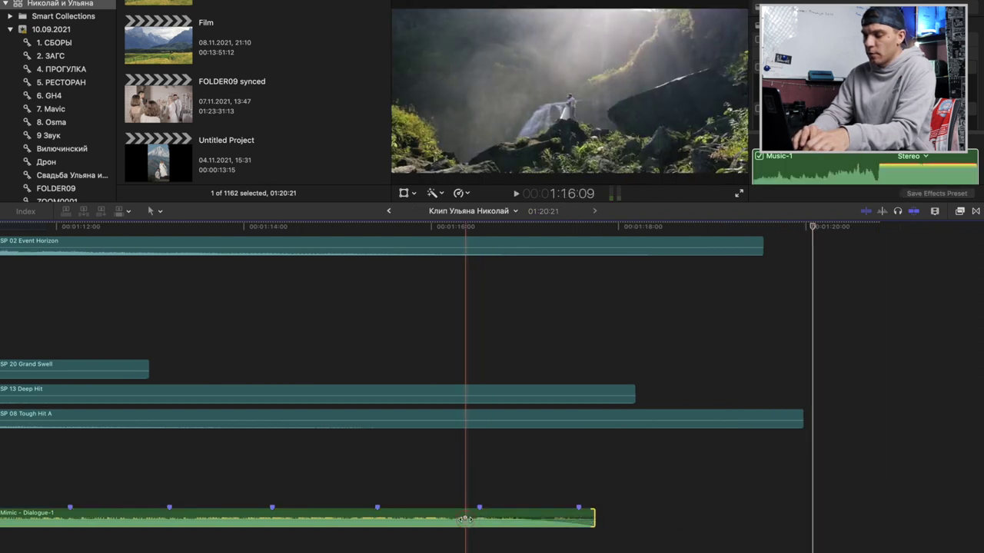
key(space)
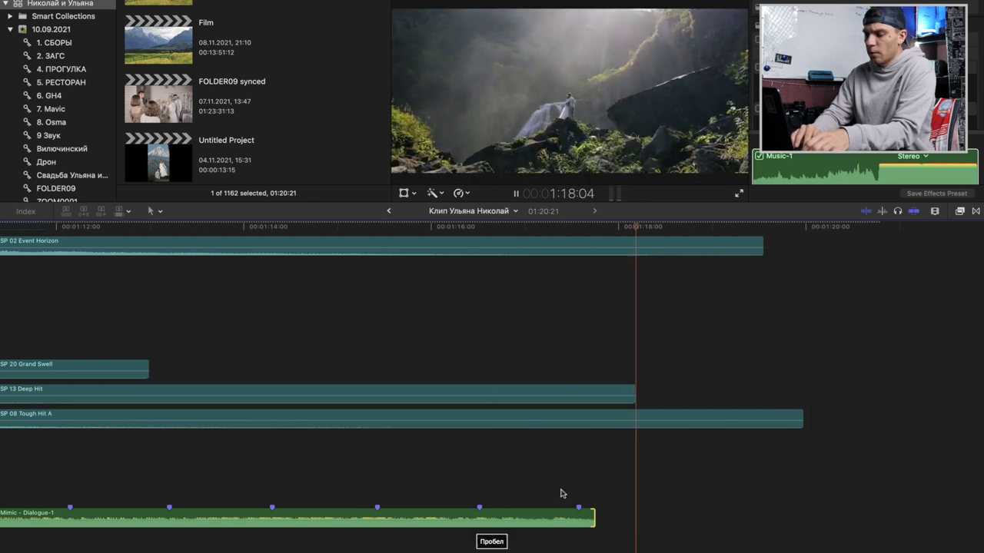
key(space)
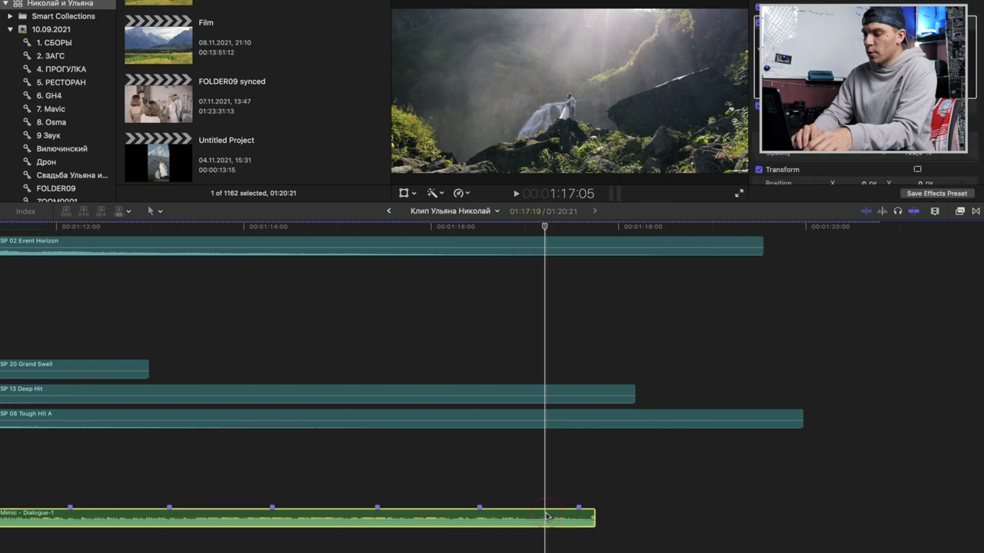
click(959, 210)
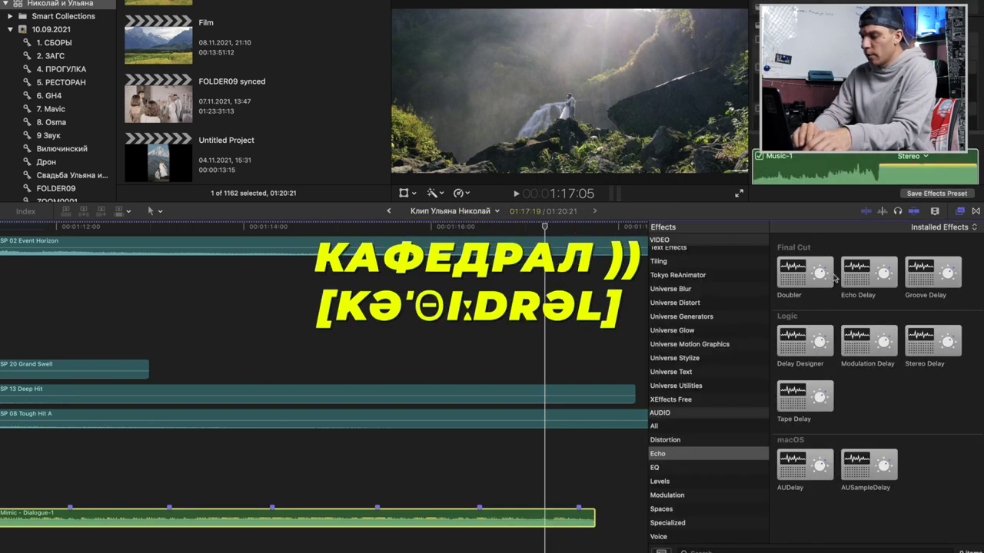
Step: Apply the Cathedral reverb to the dialogue clip and freeze its tail into a Hold from the playhead
drag(551, 526, 557, 517)
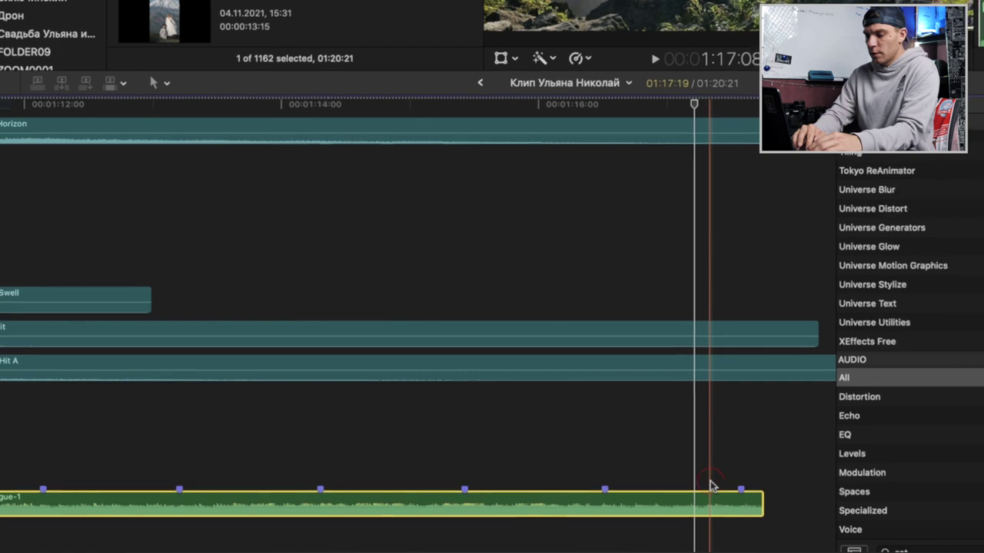
click(716, 503)
key(shift+h)
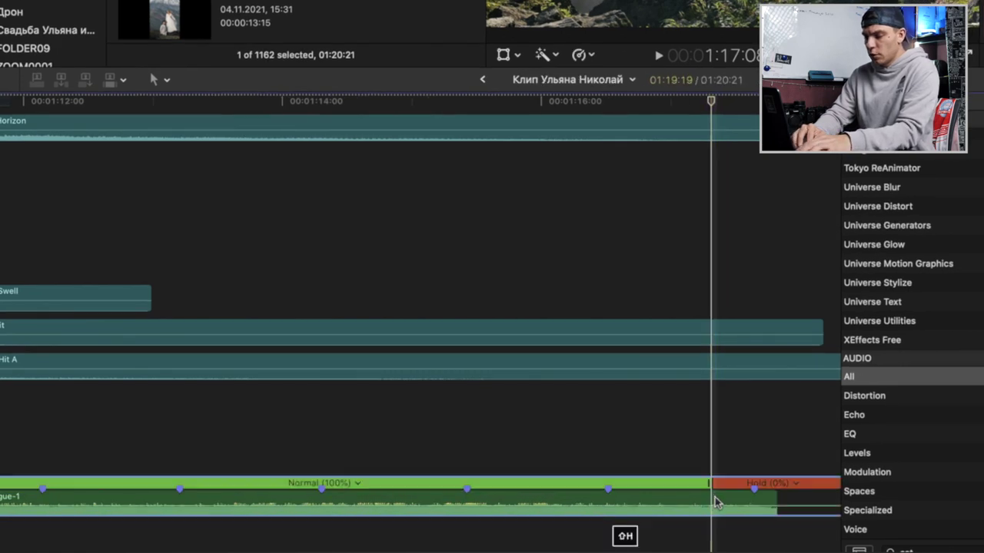
scroll(715, 500, right, 5)
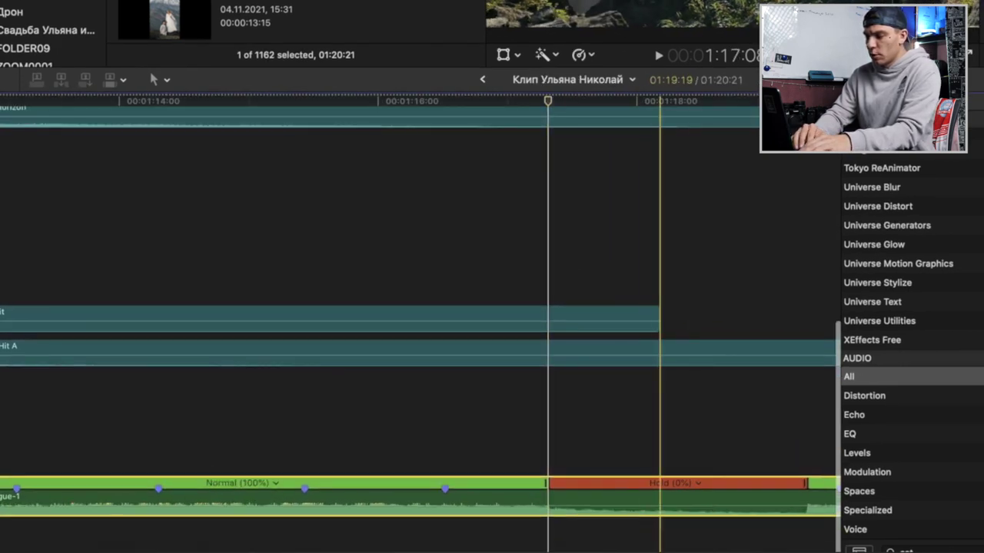
Step: Lengthen the Hold (0%) section at the clip's end so the project runs 01:21:21, and preview it
key(super+5)
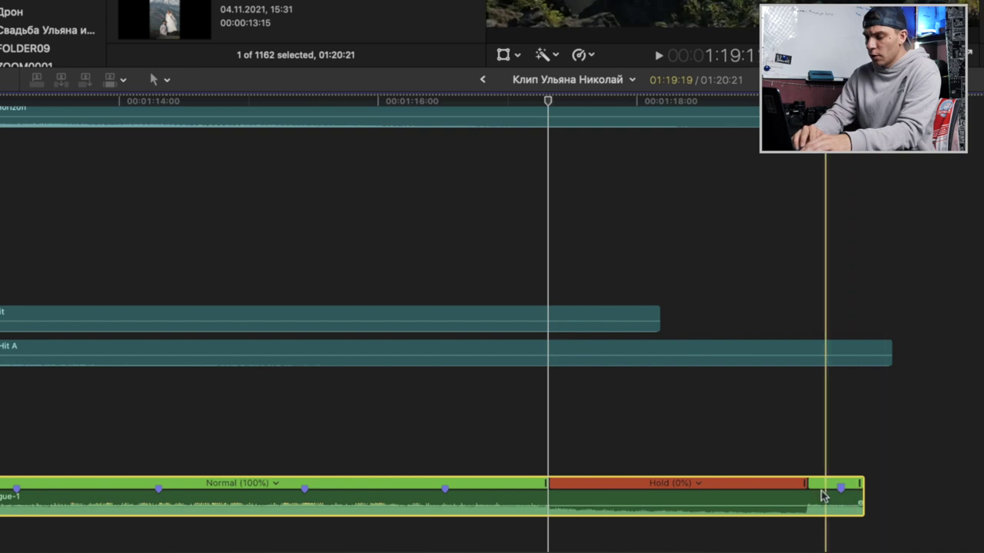
drag(805, 484, 946, 485)
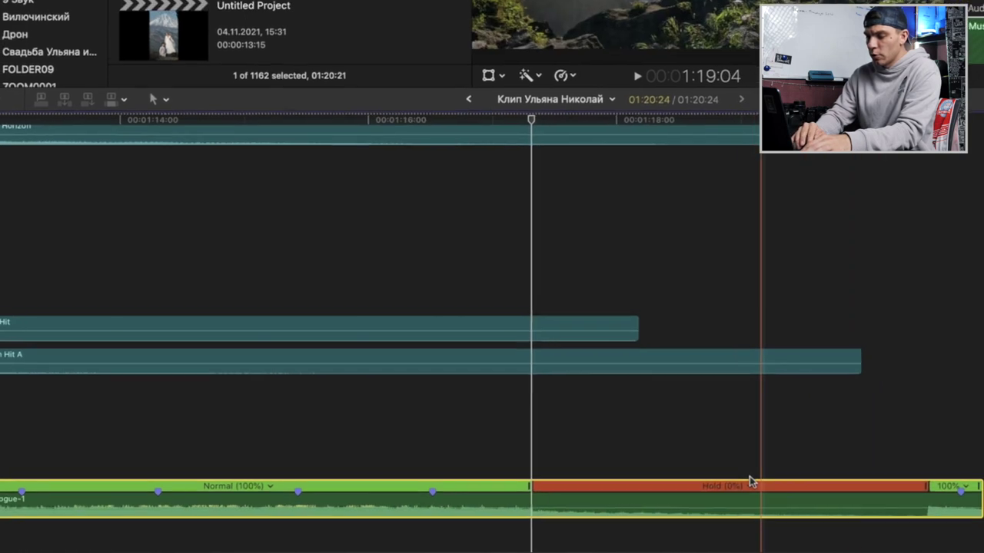
key(space)
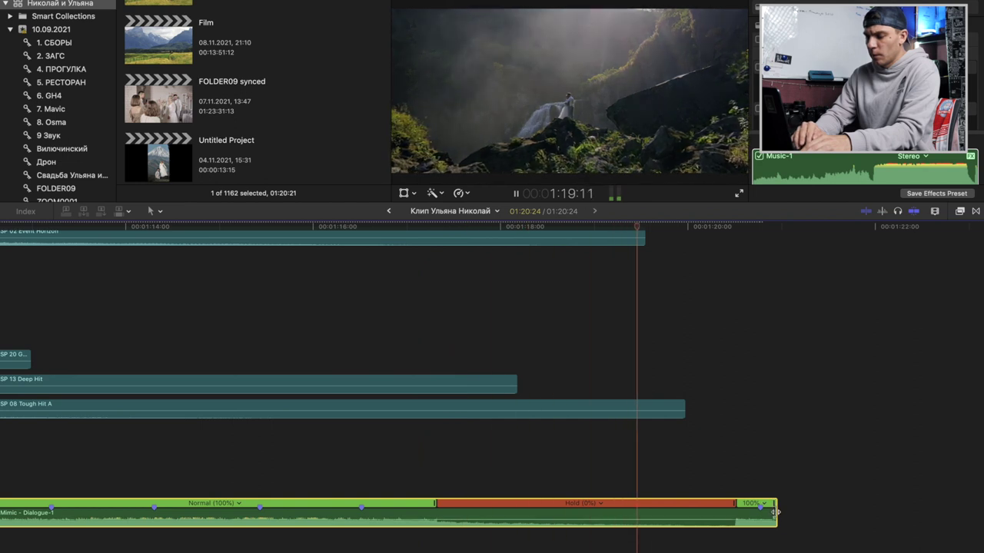
drag(774, 511, 736, 508)
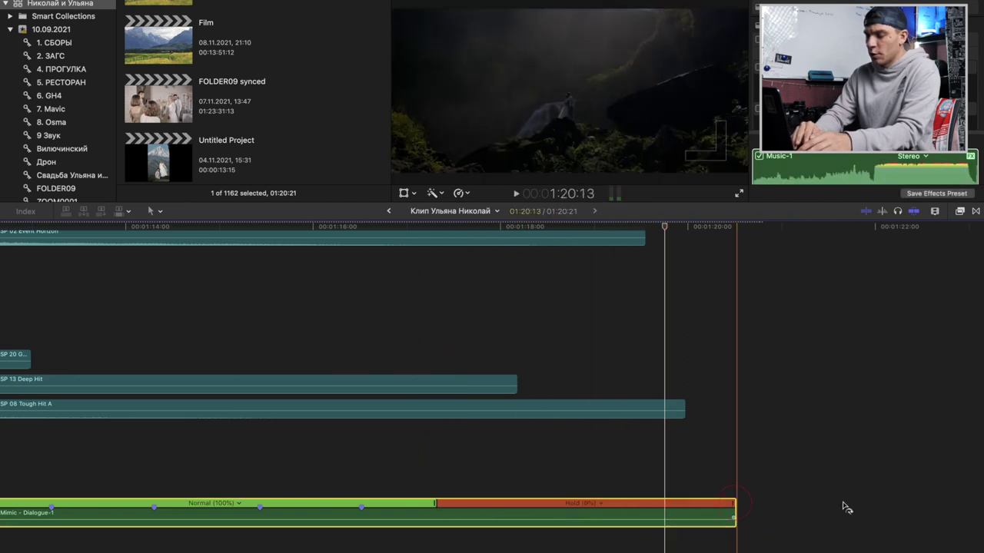
key(super+z)
key(space)
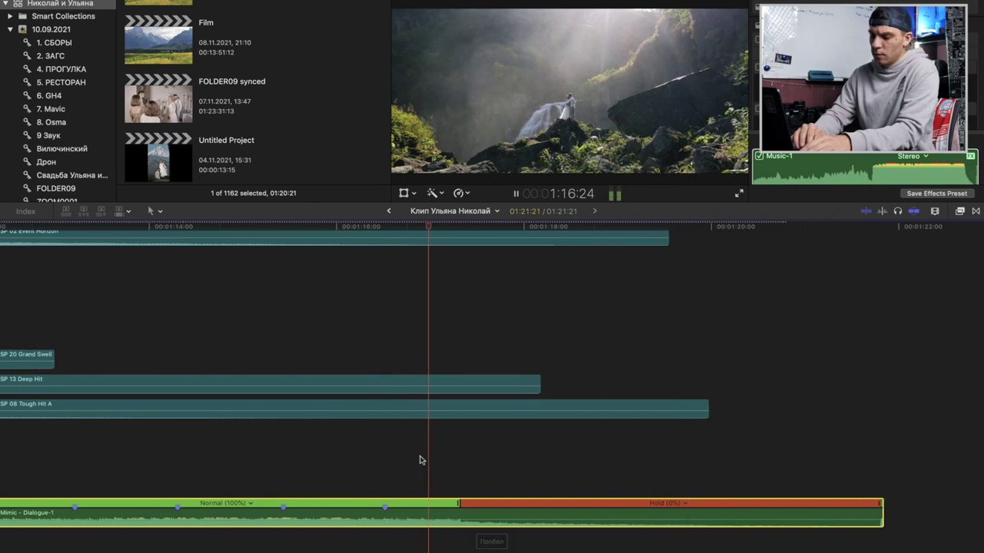
scroll(450, 468, right, 1)
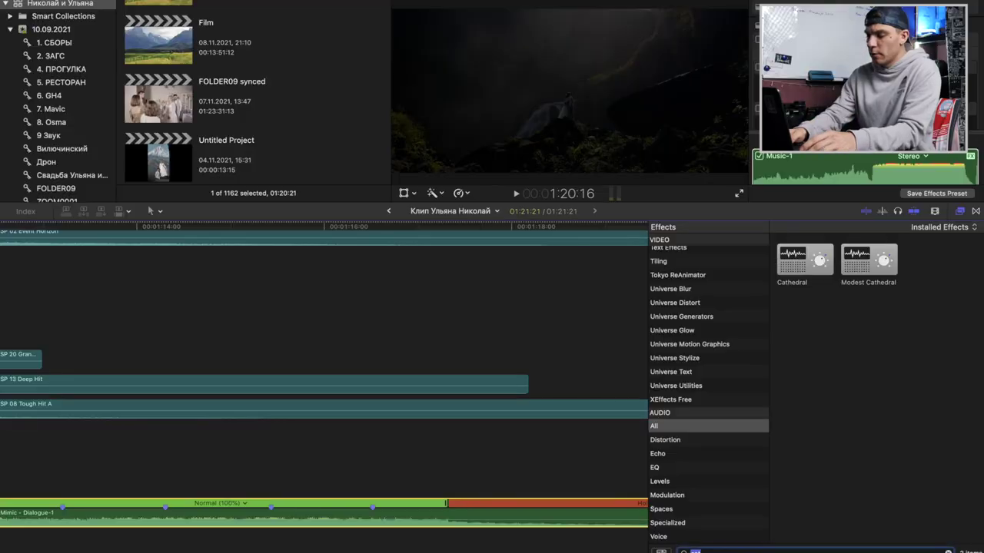
Step: Add Echo Delay from the Audio > Echo effects to the dialogue clip, audition it, and close the browser
key(BackSpace)
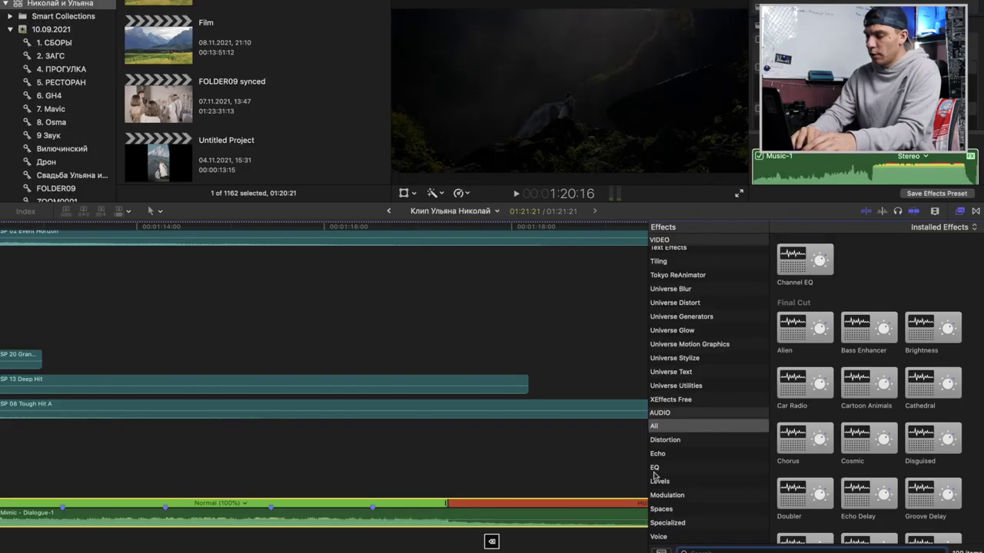
click(657, 454)
key(space)
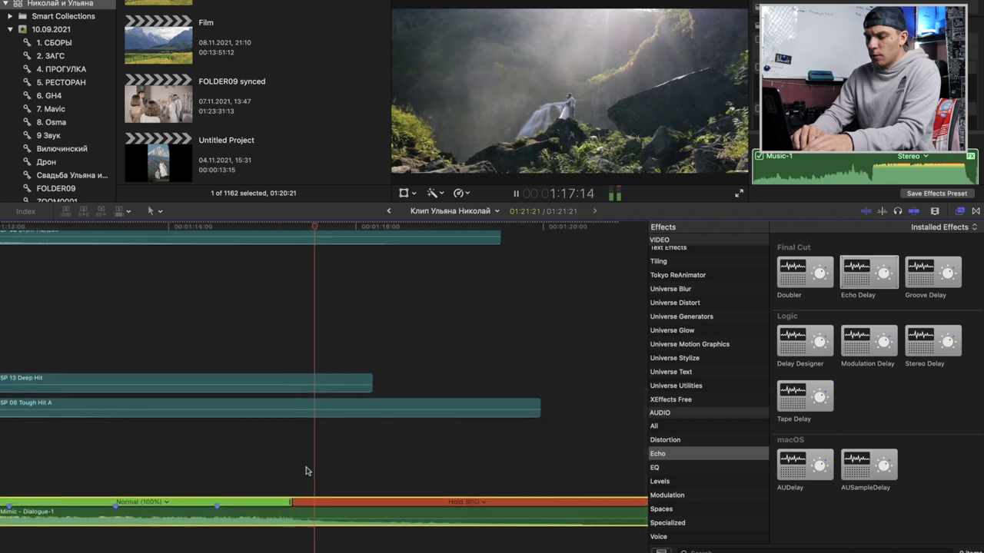
key(space)
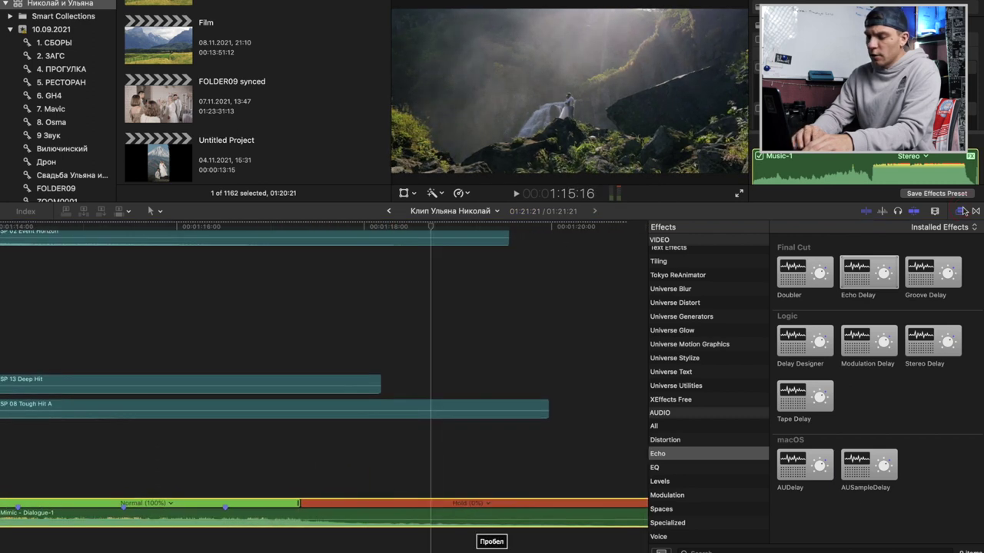
click(962, 210)
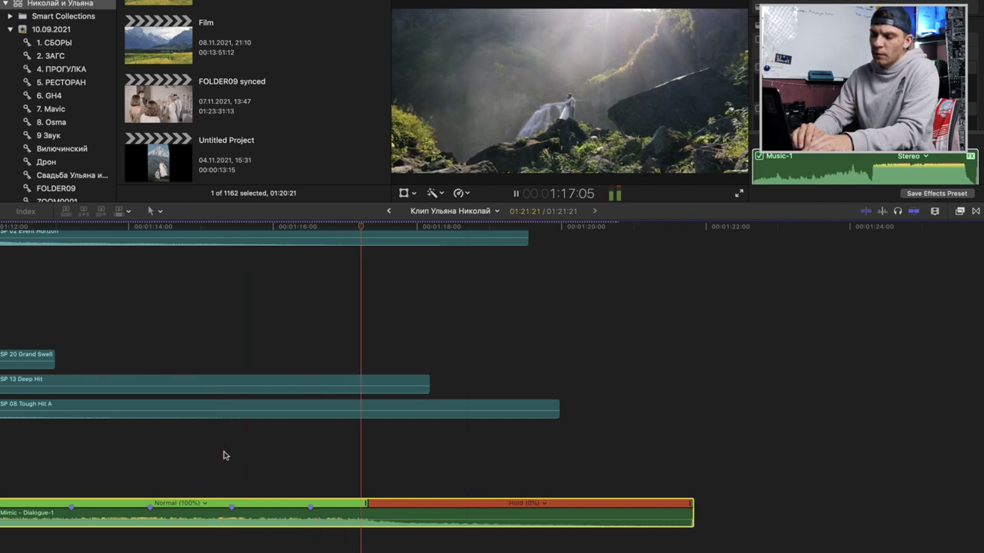
Step: Review the dialogue clip's Cathedral (Grandiose, 35) and Echo Delay (.3 seconds, 10) settings in the Audio Inspector
key(space)
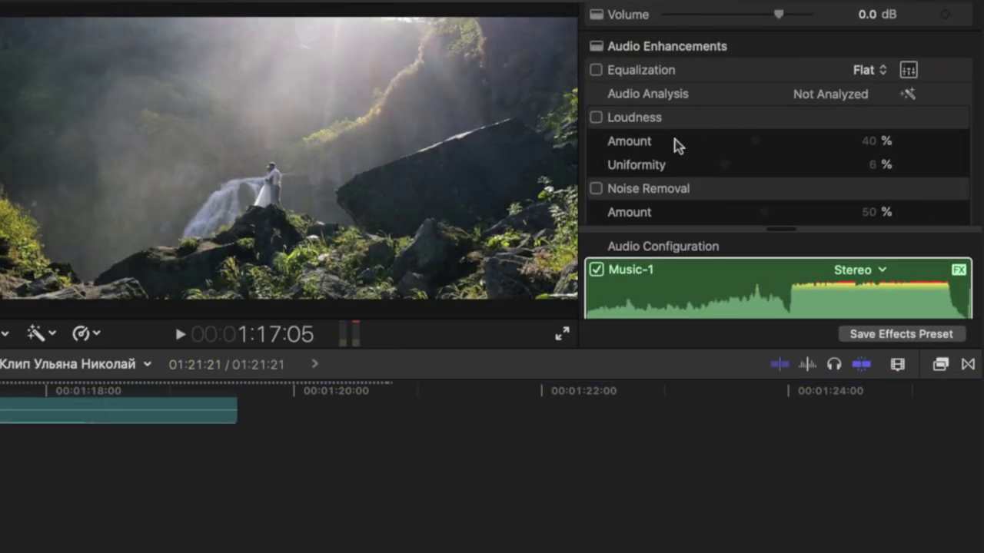
scroll(675, 139, down, 3)
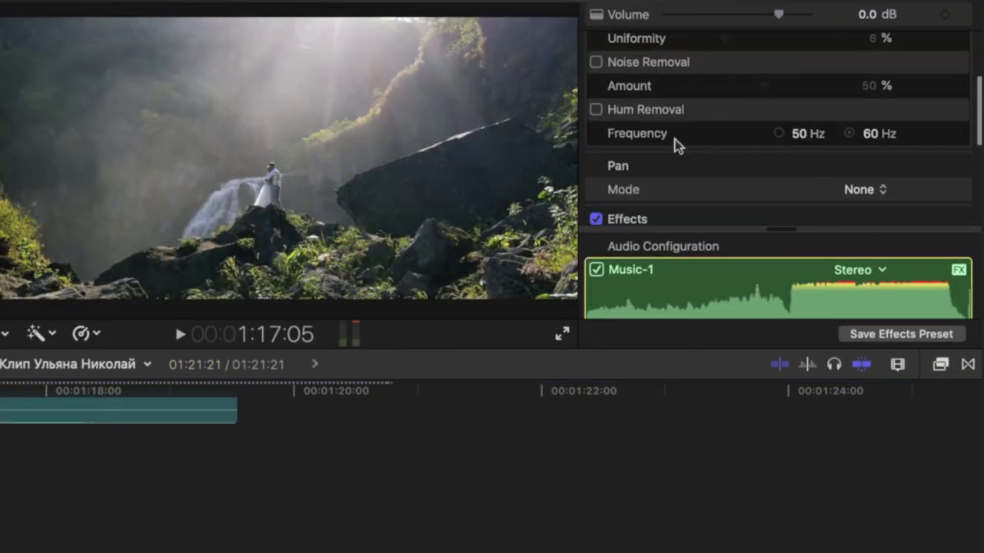
scroll(676, 162, down, 8)
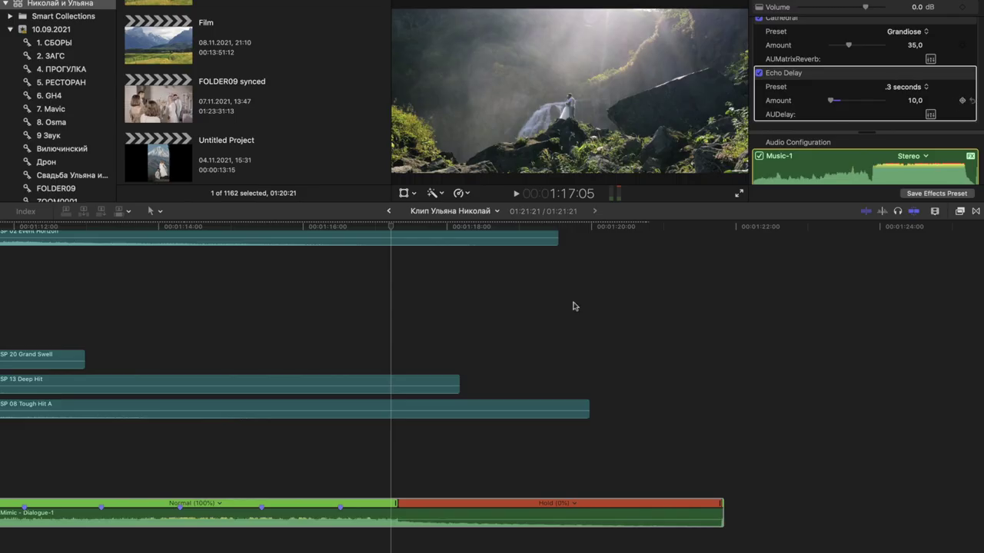
drag(342, 477, 352, 511)
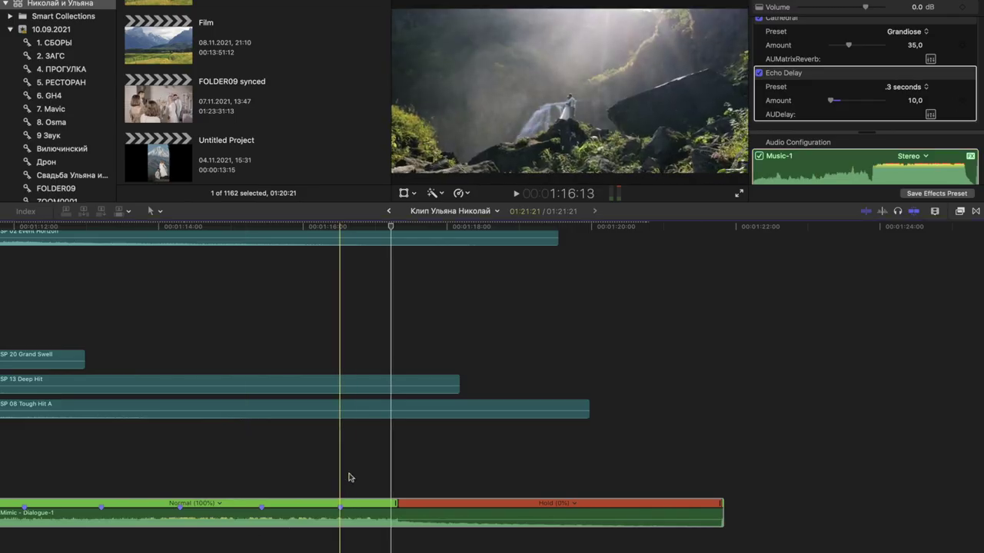
click(352, 515)
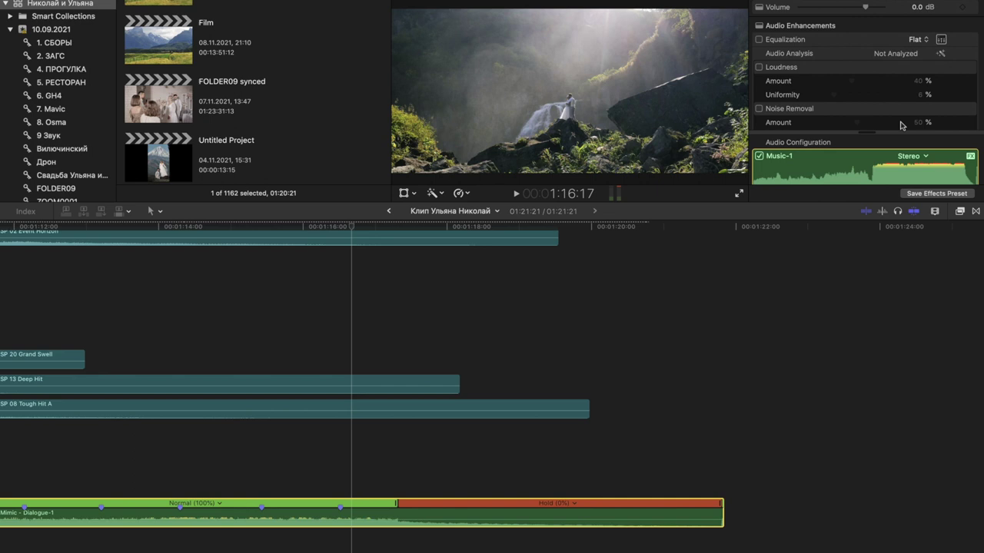
scroll(953, 104, down, 5)
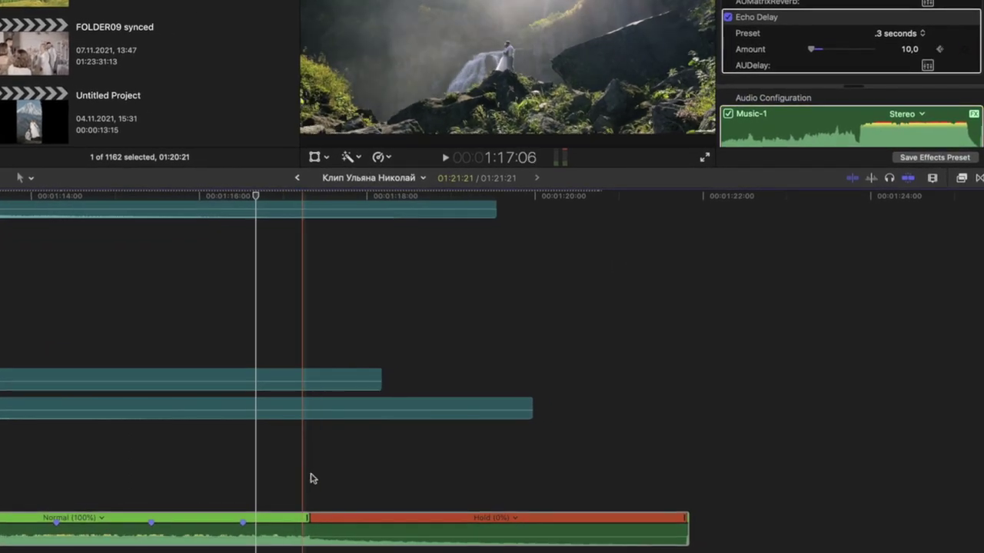
click(312, 478)
click(311, 534)
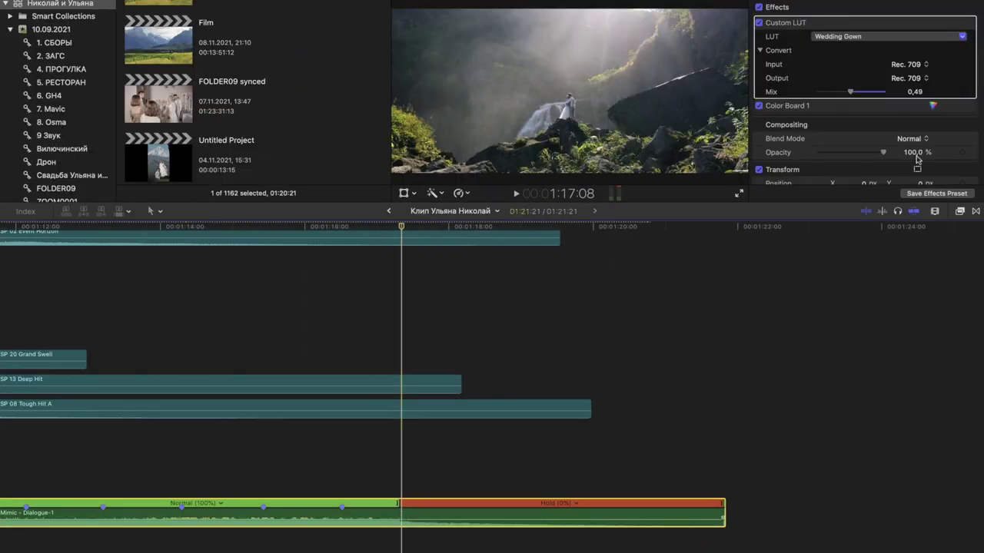
scroll(922, 107, down, 5)
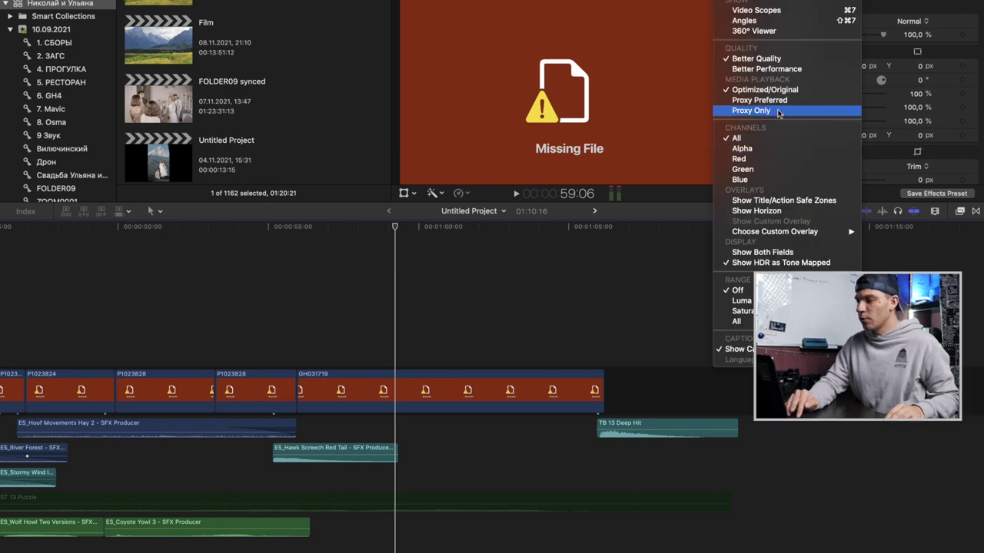
Step: Switch playback to View > Proxy Only so the nature clips show their mountain footage
click(778, 113)
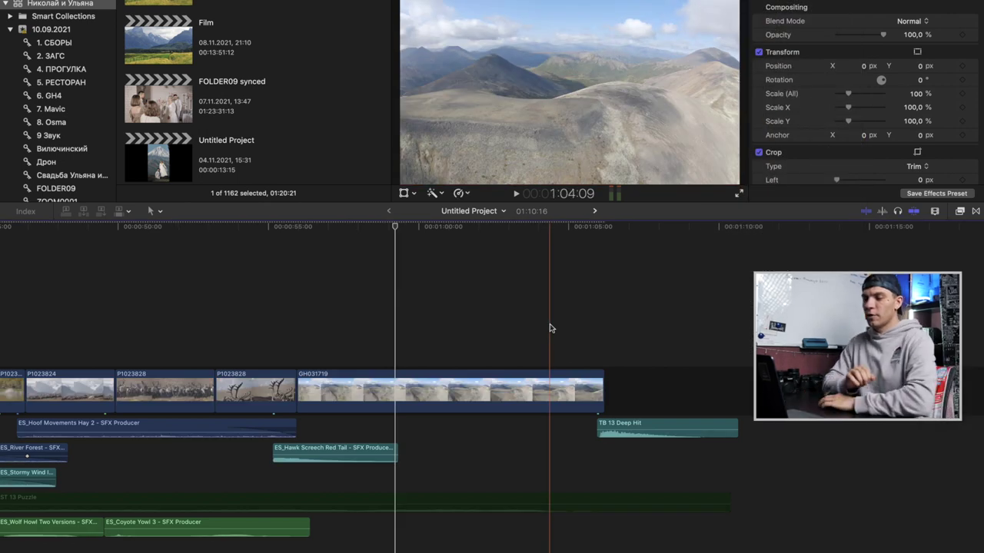
scroll(77, 111, down, 4)
scroll(77, 111, up, 2)
scroll(73, 85, down, 10)
scroll(68, 52, down, 3)
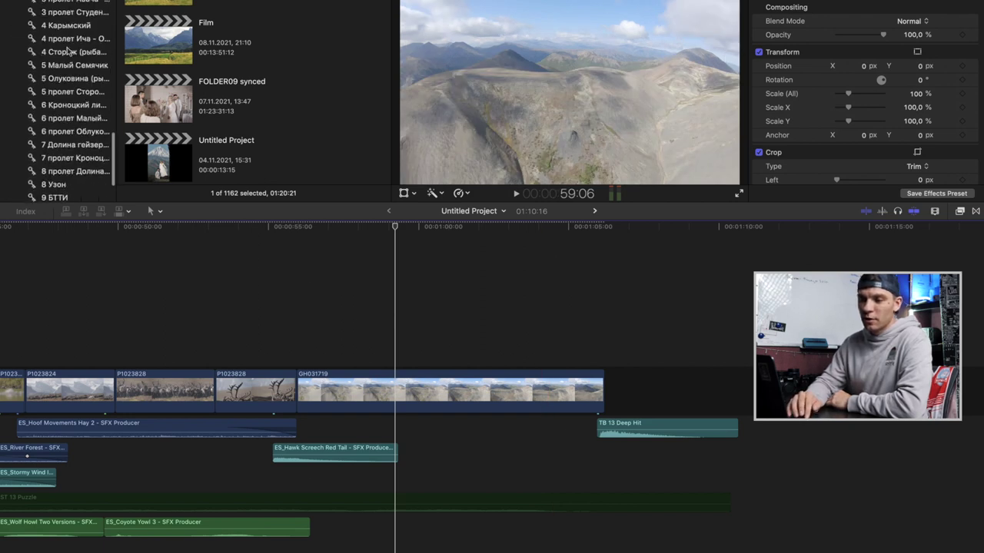
Step: Browse the aerial flyover keyword collections, including the geyser valley and caldera clips
click(68, 51)
click(71, 92)
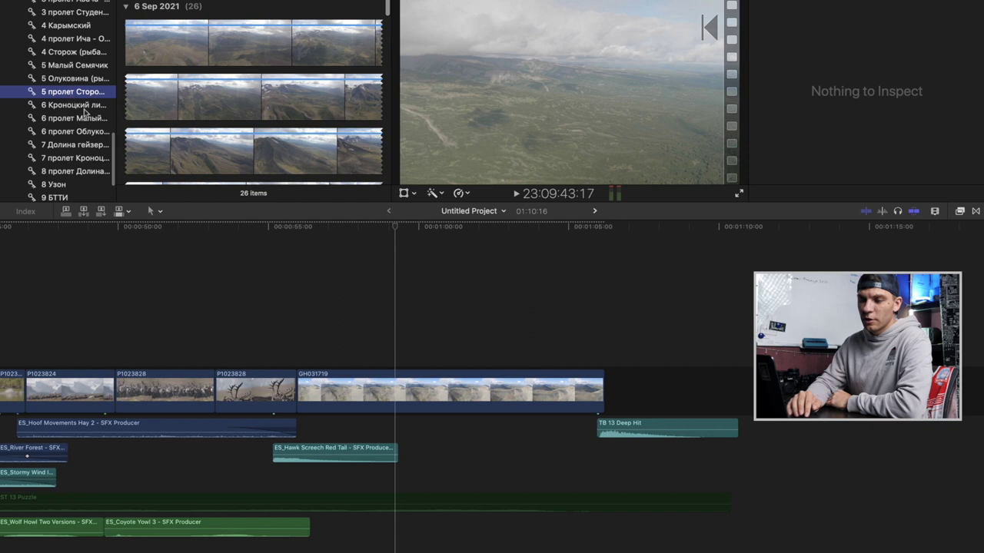
click(77, 144)
scroll(80, 142, down, 3)
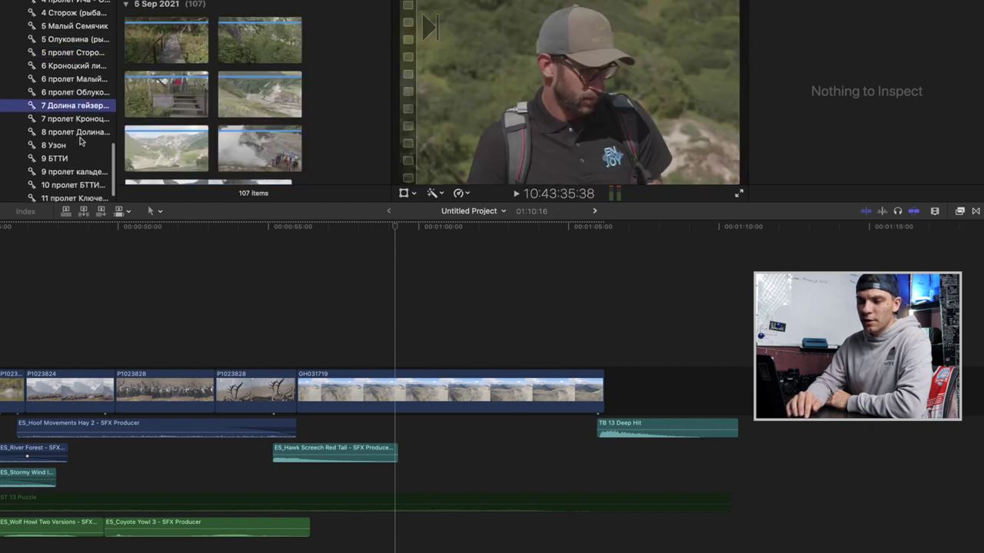
click(80, 135)
scroll(80, 135, down, 1)
click(77, 154)
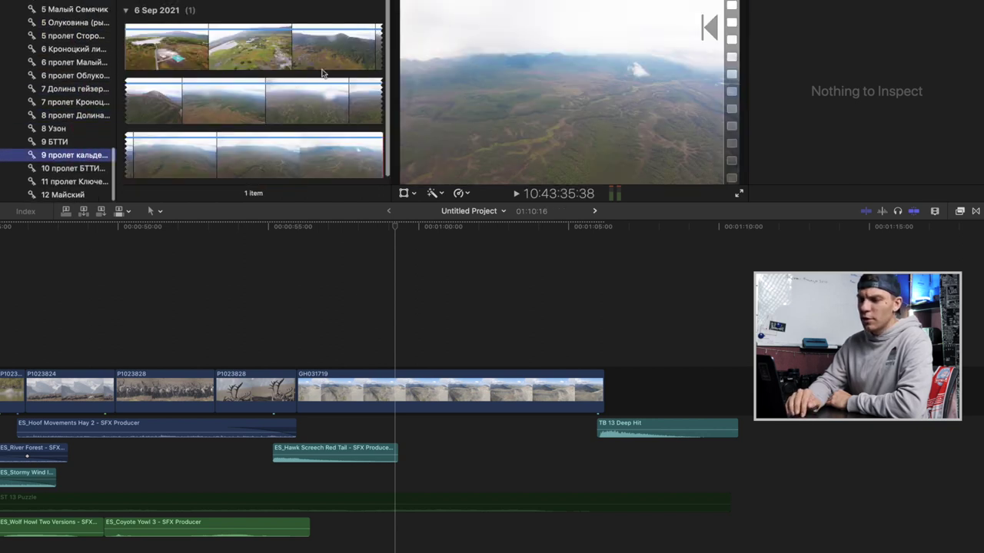
click(646, 256)
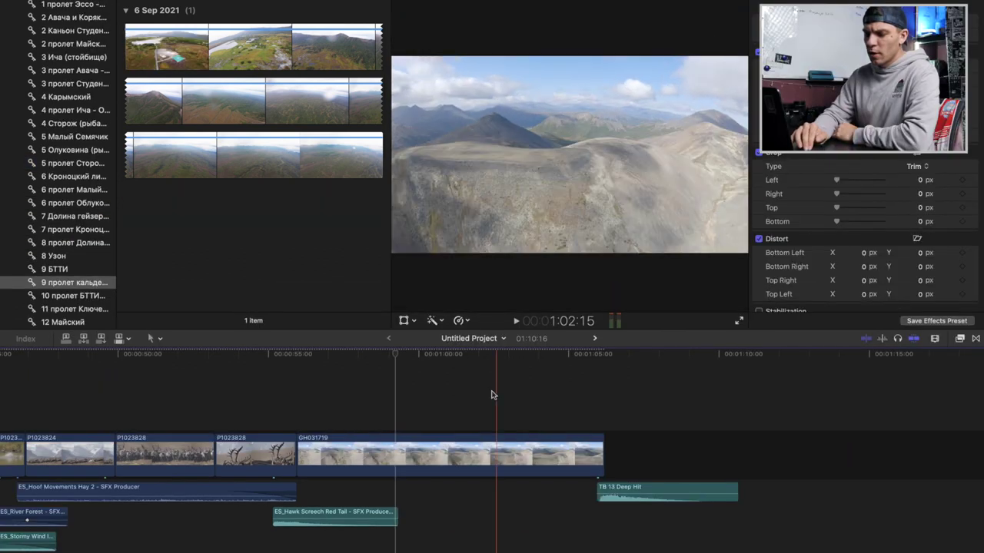
Step: Move the playhead to the reindeer antlers shot at about 00:55 in the nature timeline
click(345, 381)
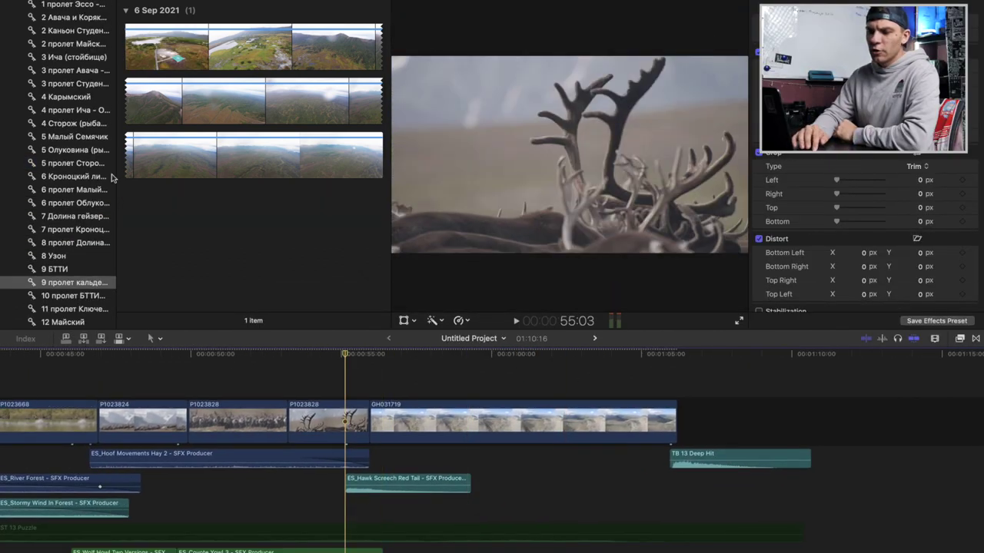
scroll(75, 138, up, 5)
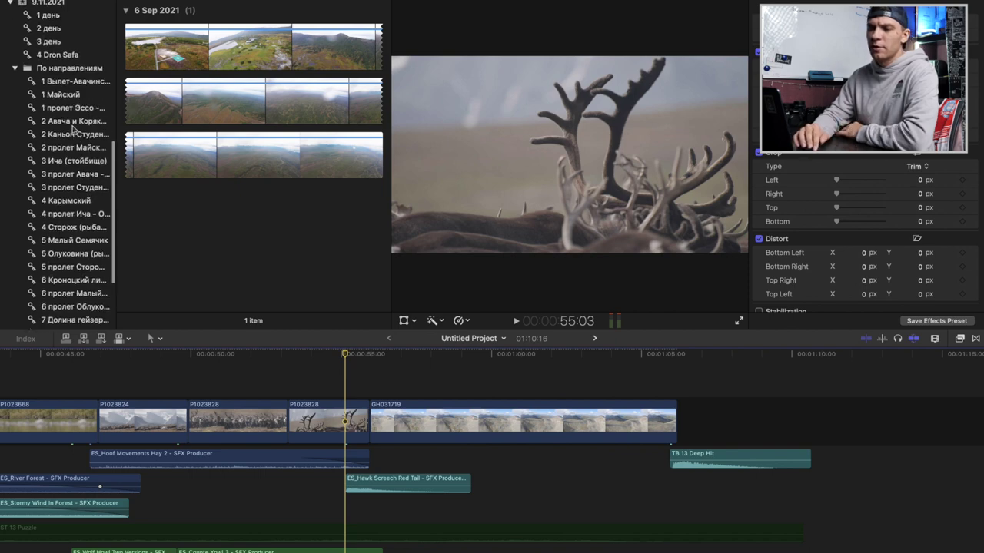